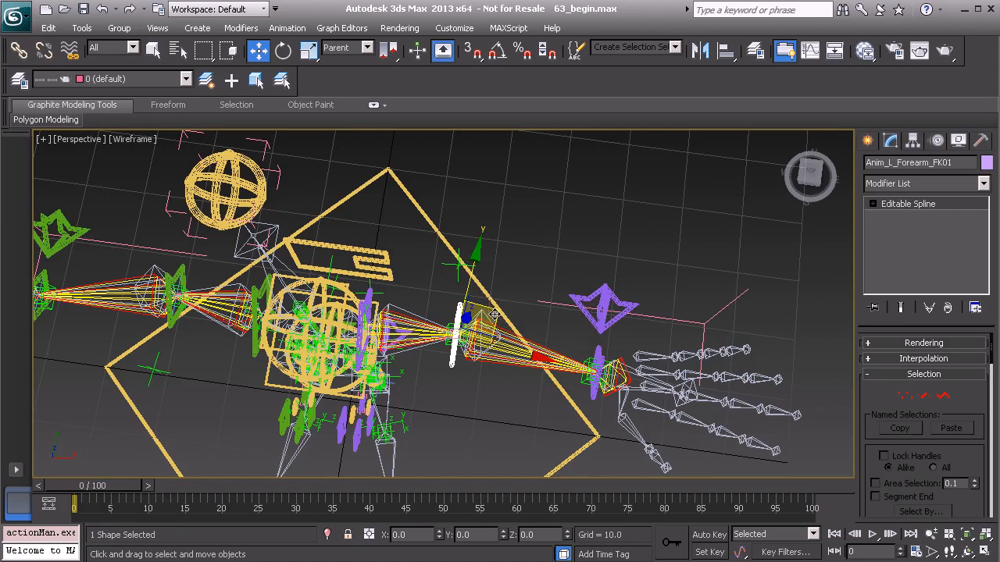
Step: Try moving the left wrist FK control sideways and undo the move
key("ctrl+z")
middle_click_drag(650, 353, 574, 307)
scroll(574, 308, "up", 2)
left_click(530, 304)
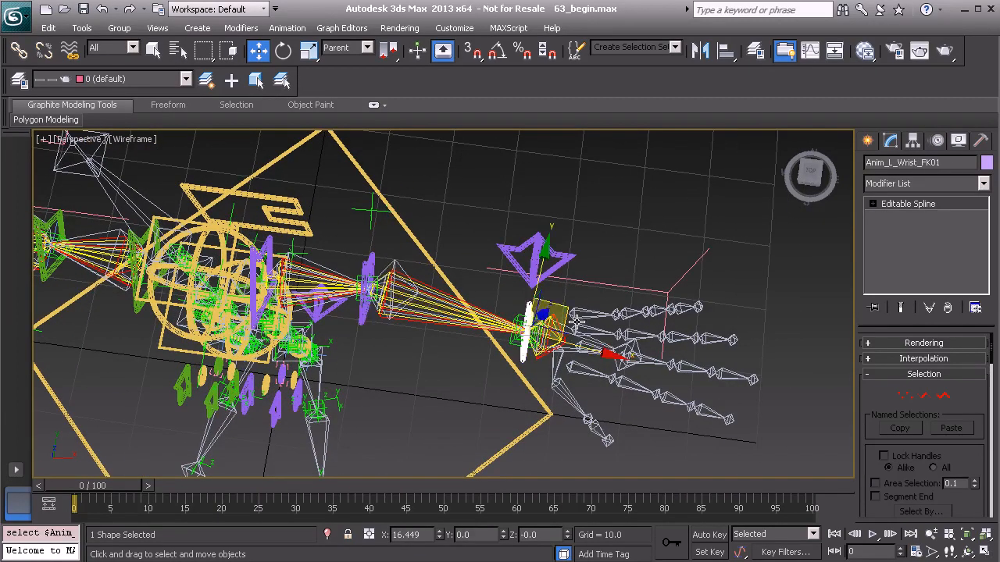
left_click_drag(566, 307, 652, 352)
key("ctrl+z")
Step: Open Bone Tools and turn off Freeze Length for the left shoulder IK driver bone
middle_click_drag(347, 286, 429, 255)
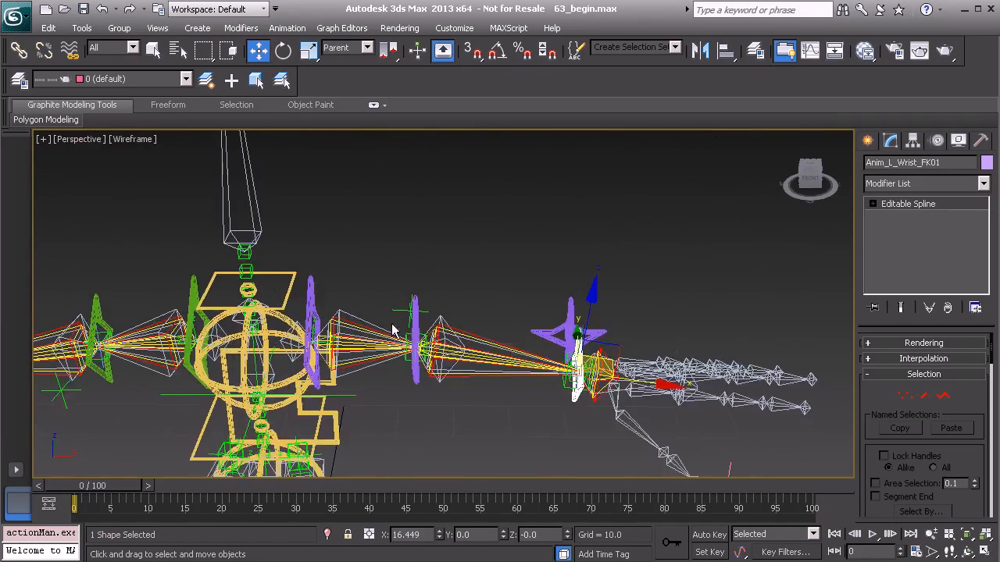
middle_click_drag(393, 330, 449, 260)
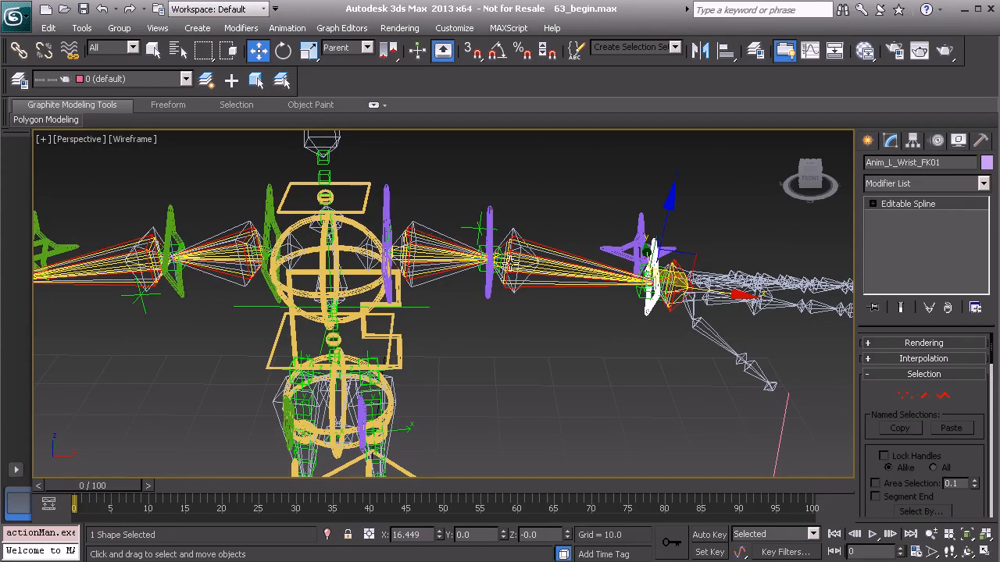
scroll(450, 275, "up", 4)
middle_click_drag(464, 221, 464, 255)
right_click(466, 199)
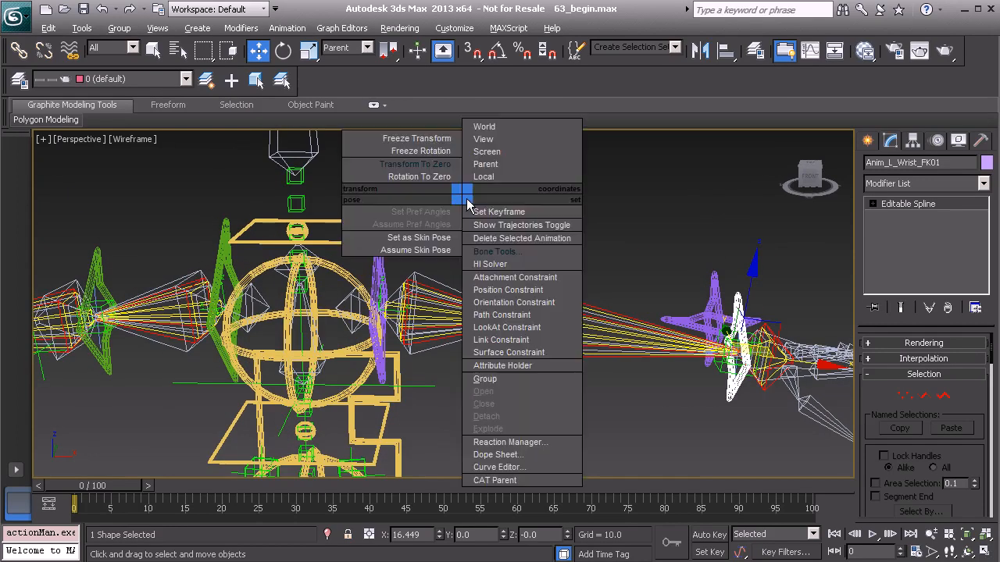
left_click(504, 258)
middle_click_drag(461, 255, 509, 290)
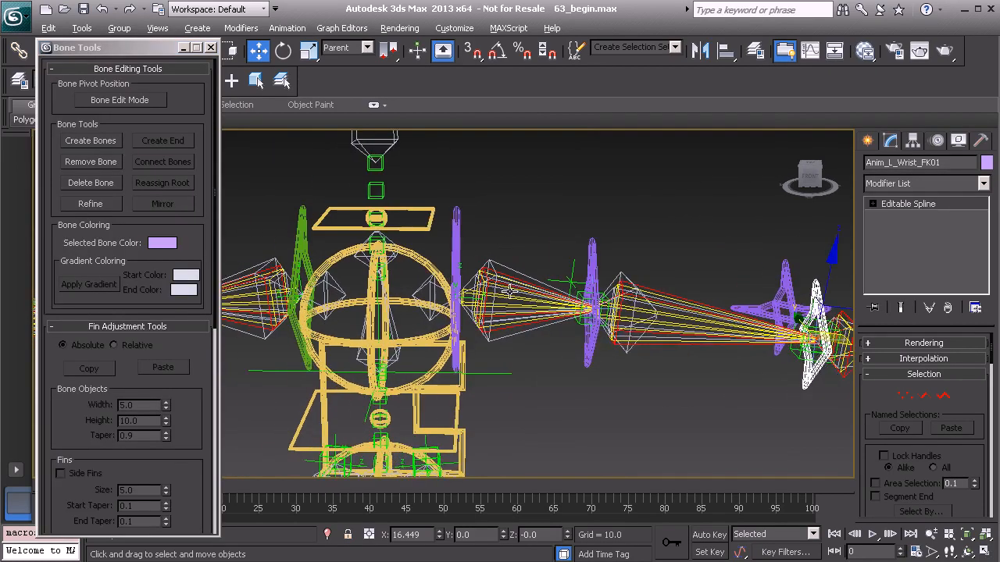
scroll(512, 281, "up", 2)
left_click(520, 267)
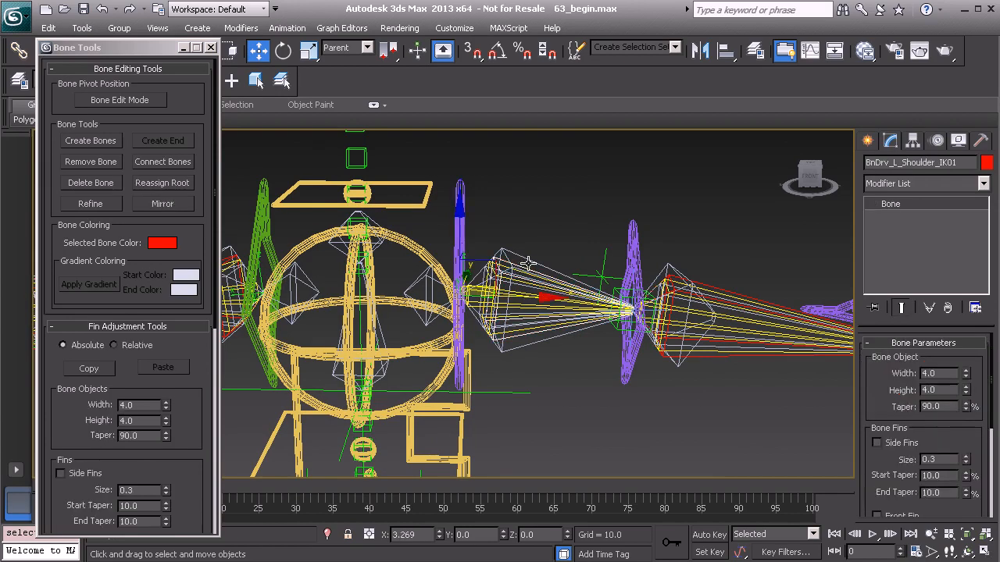
left_click_drag(53, 398, 81, 41)
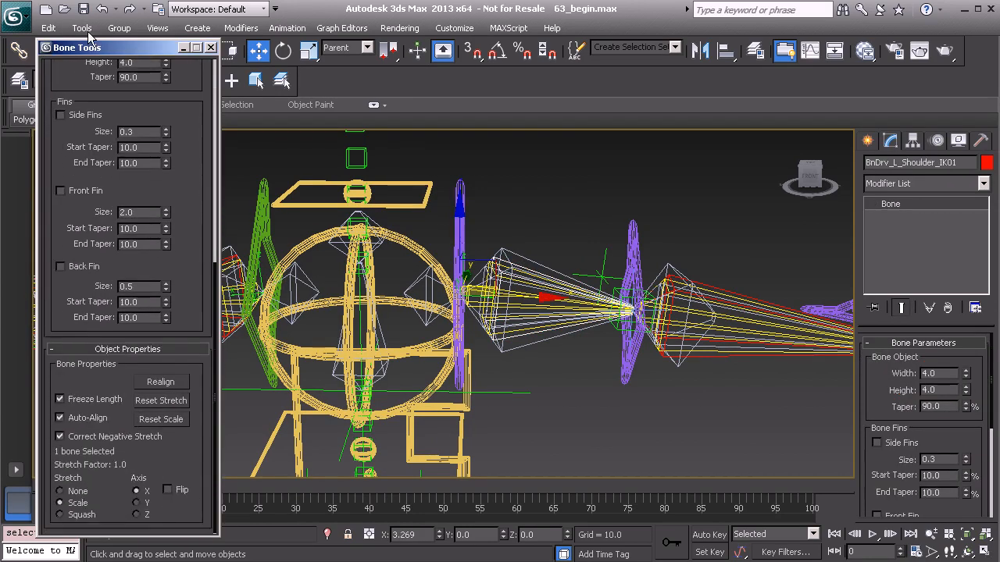
left_click(61, 399)
Step: Turn off Freeze Length for the left forearm IK driver bone
middle_click_drag(753, 247, 660, 246)
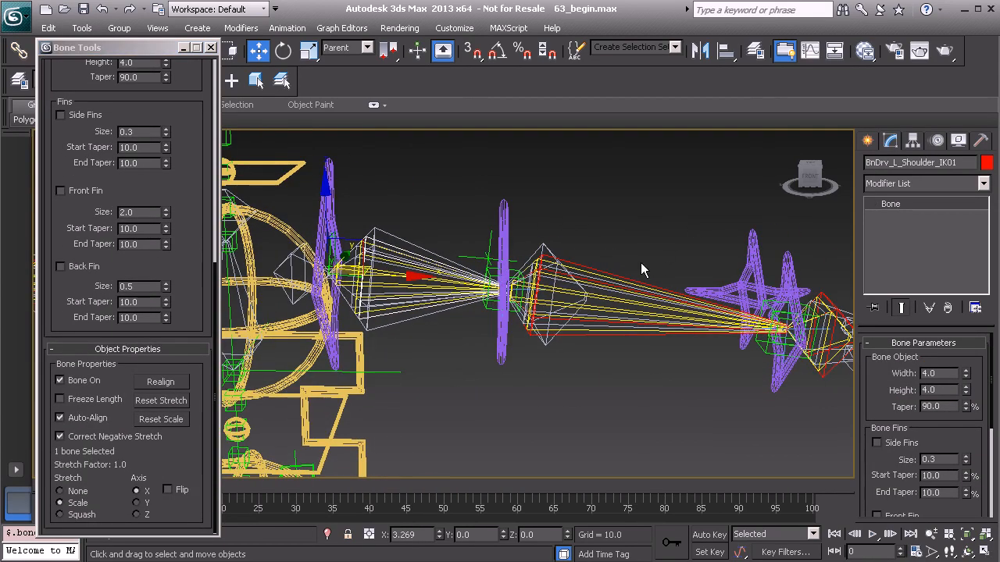
left_click(599, 268)
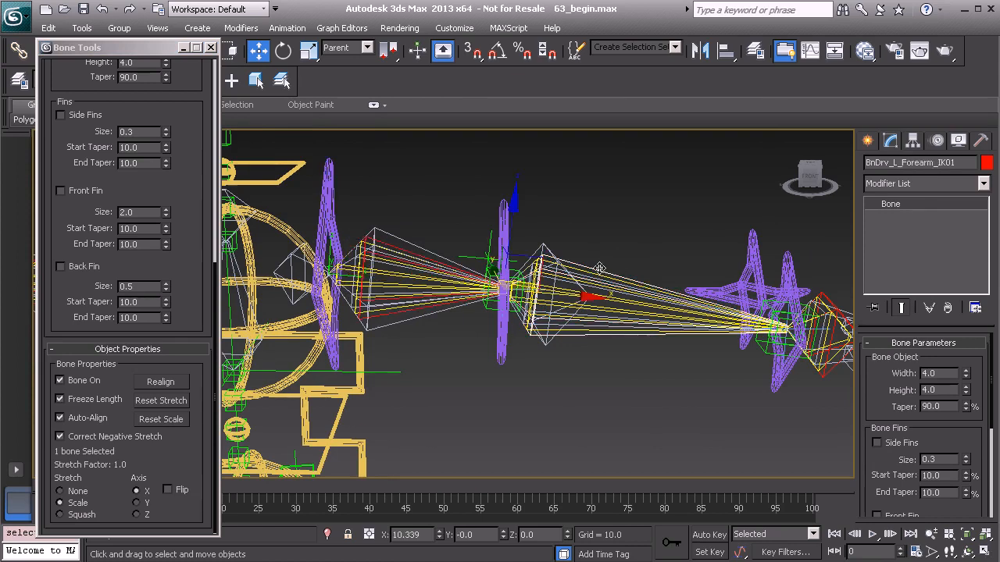
left_click(77, 400)
Step: Turn off Freeze Length for the right shoulder and right forearm IK driver bones and close Bone Tools
mouse_move(412, 236)
middle_mouse_down()
mouse_move(609, 220)
mouse_move(469, 243)
middle_mouse_up()
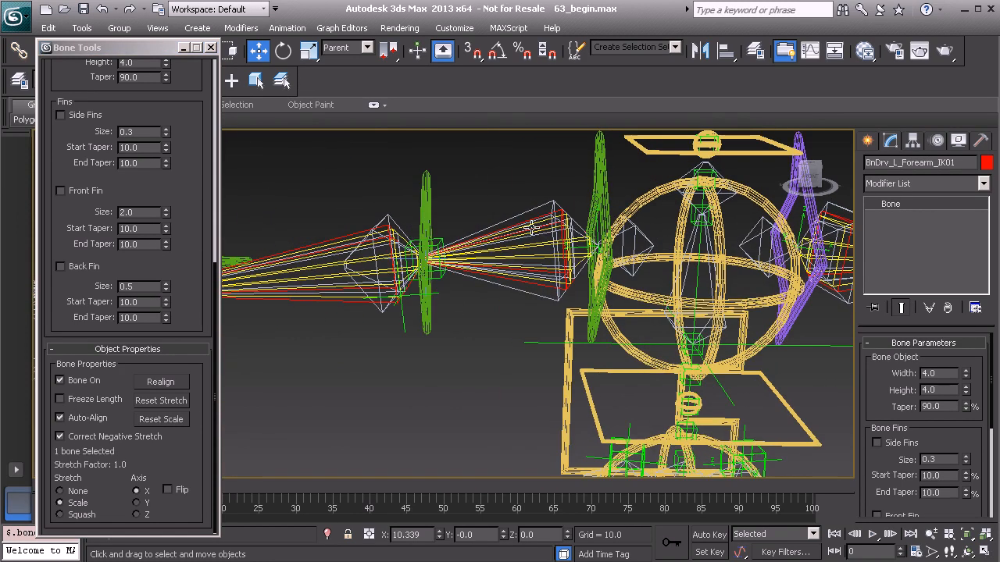
middle_click_drag(530, 220, 527, 212, "alt")
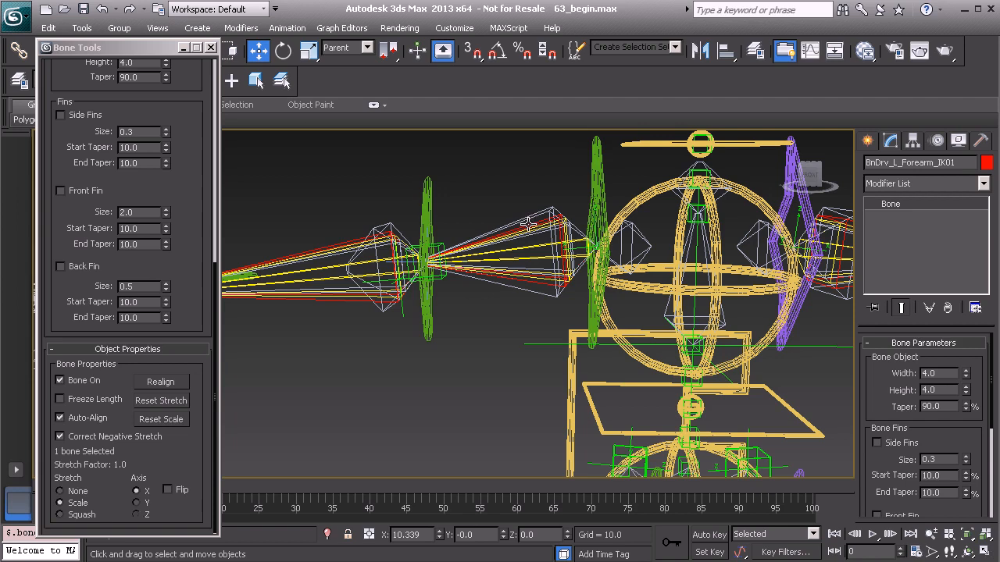
left_click(529, 225)
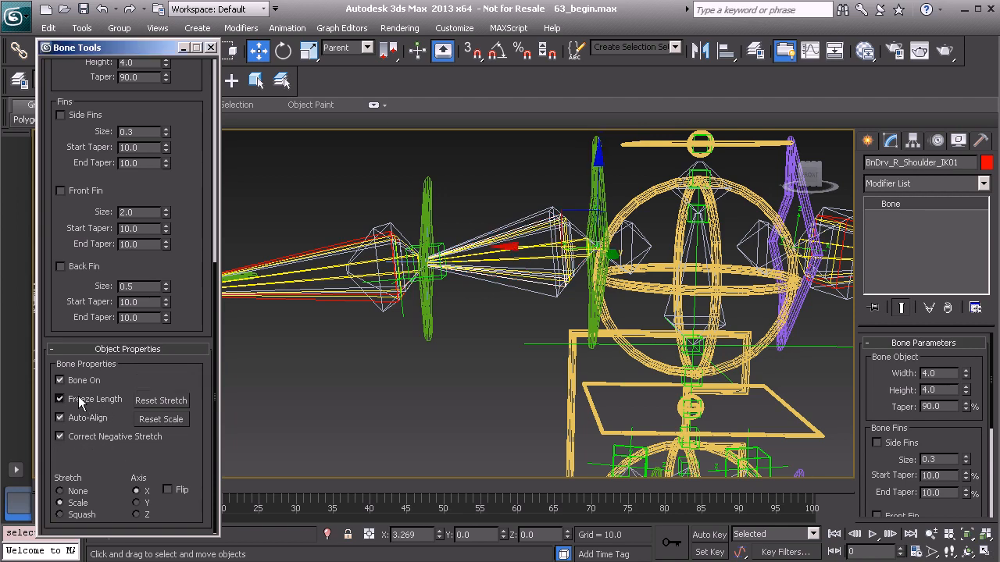
left_click(325, 247)
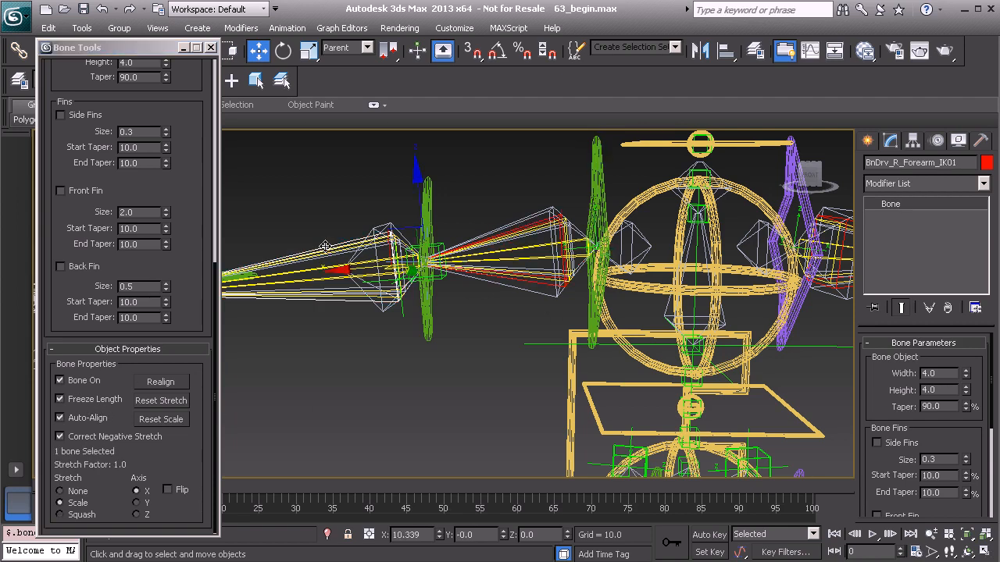
left_click(88, 401)
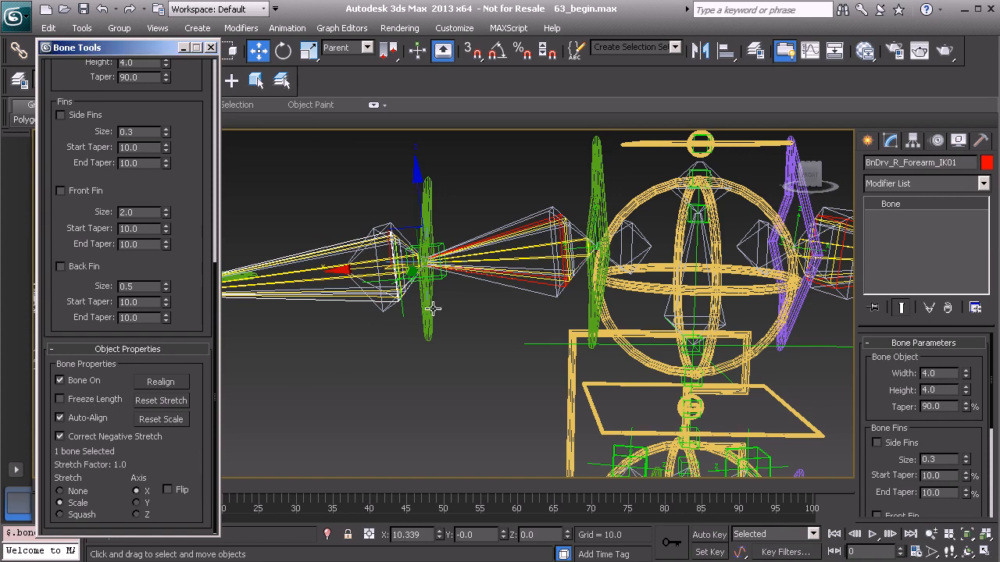
middle_click_drag(661, 274, 645, 297)
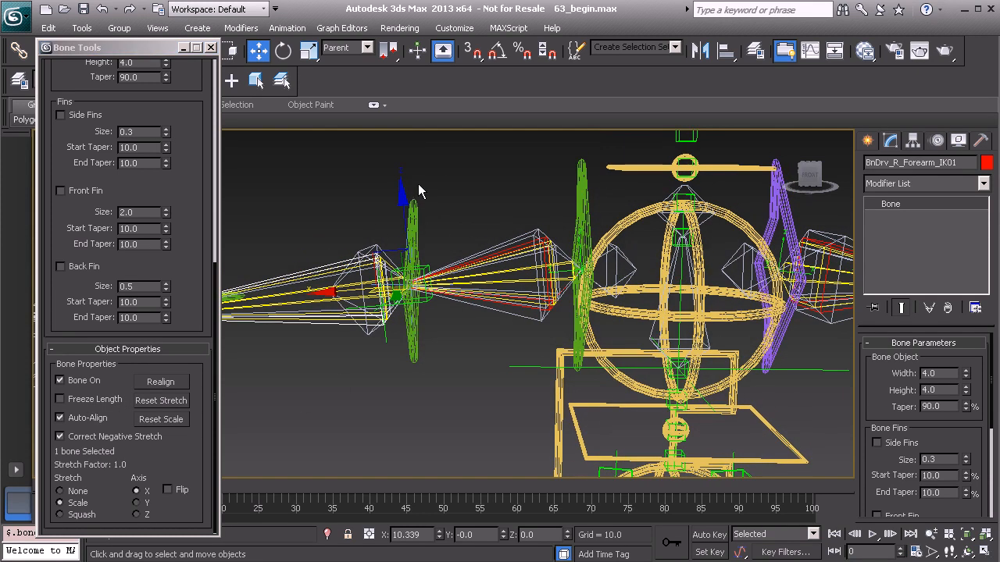
left_click(211, 47)
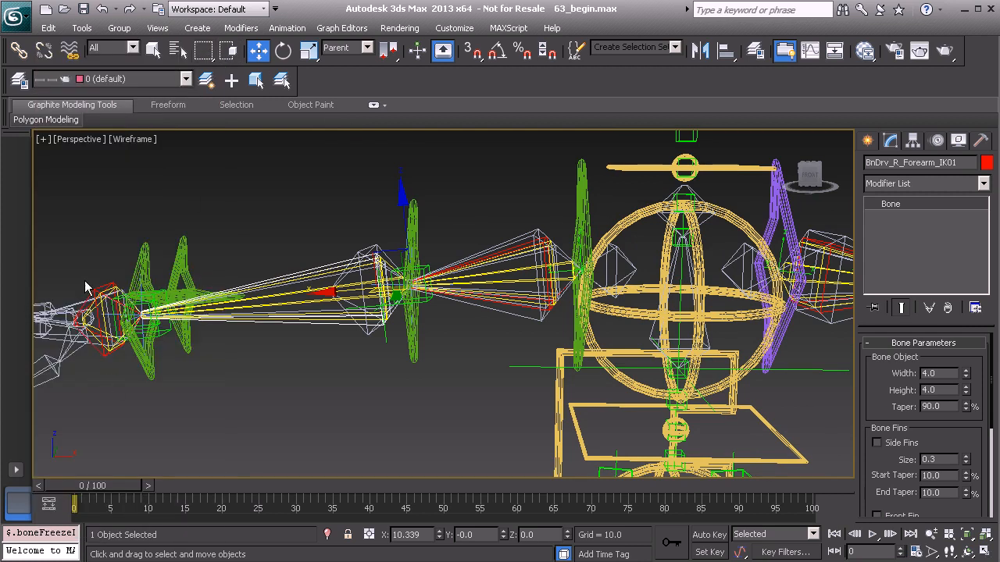
Step: Freeze the transforms of the red IK driver bones at the right and left wrists
left_click(95, 290)
middle_click_drag(605, 284, 388, 261)
middle_click_drag(522, 257, 509, 262)
left_click(642, 291, "ctrl")
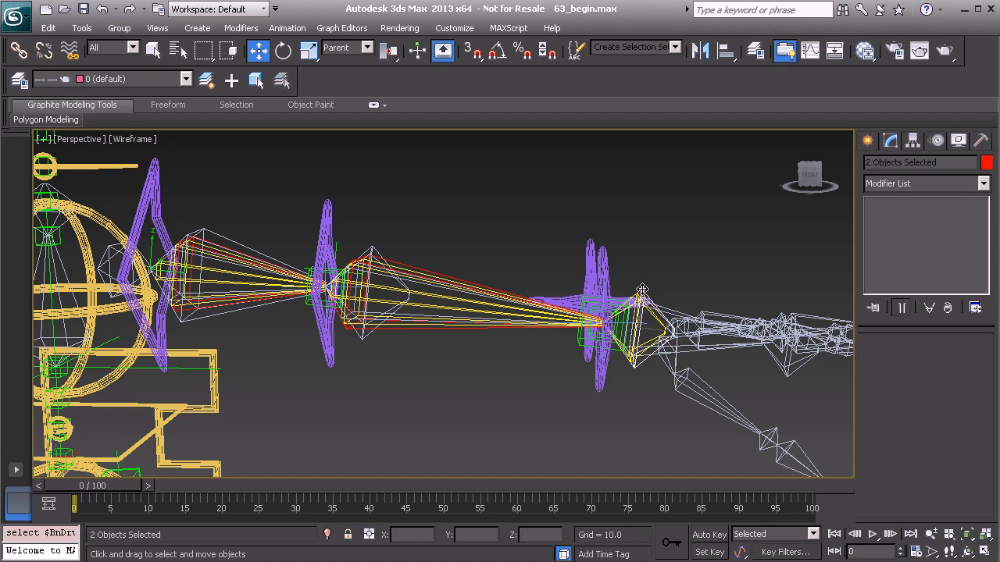
right_click(623, 240)
left_click(582, 179)
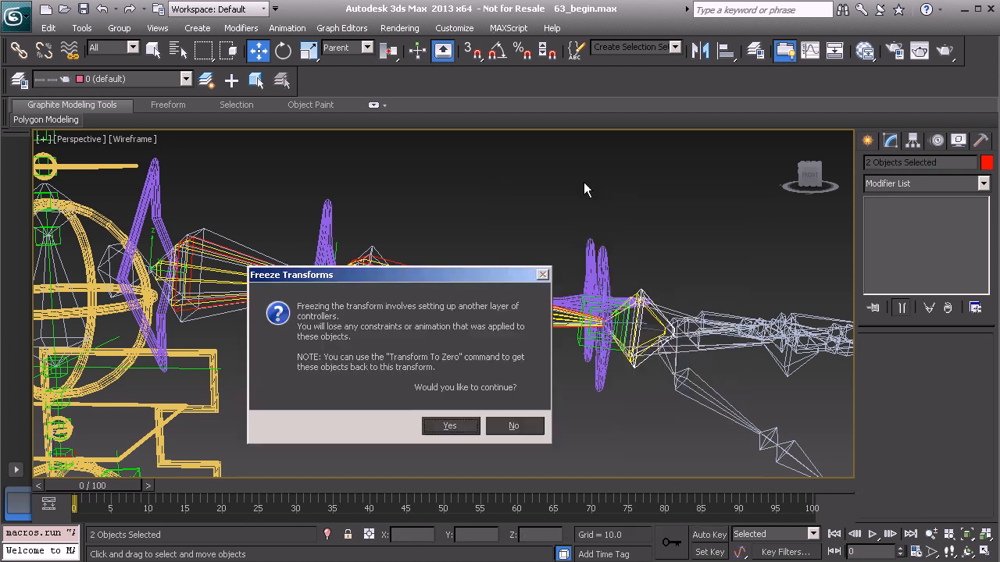
left_click(455, 425)
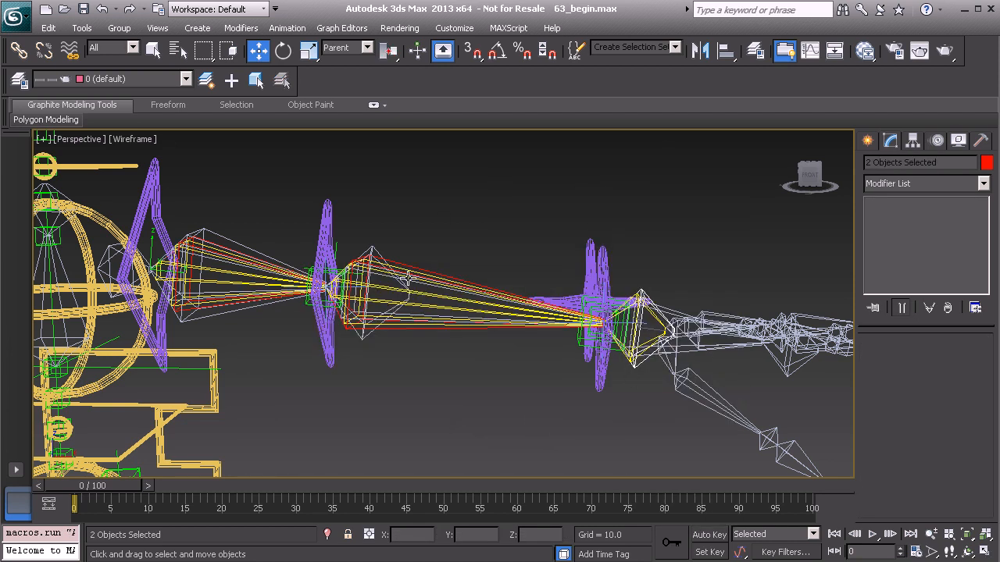
Step: Create an ExposeTm helper near the left arm, displayed as a box of size 5.0 with the axis tripod off
middle_click_drag(450, 353, 594, 310)
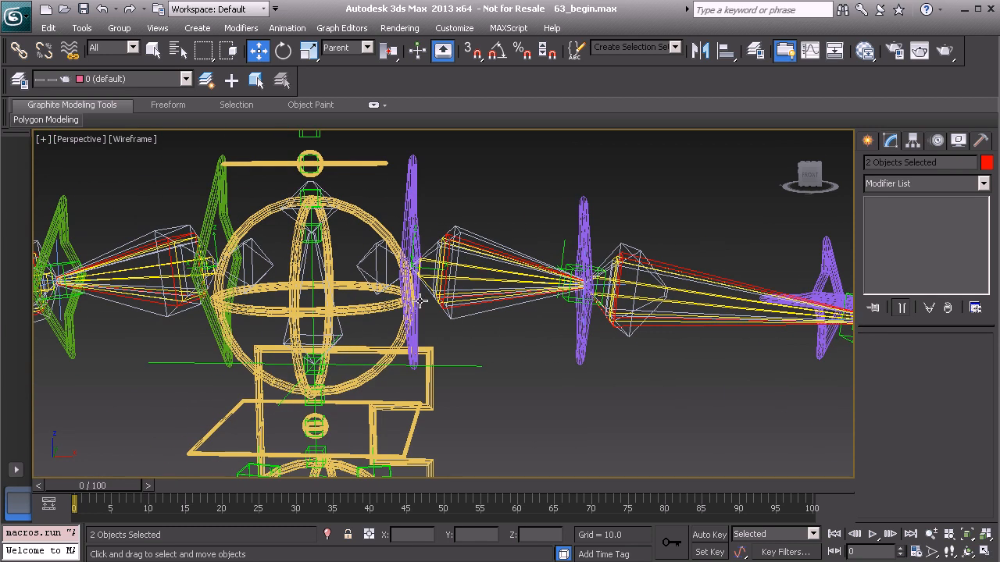
middle_click_drag(598, 265, 467, 273, "alt")
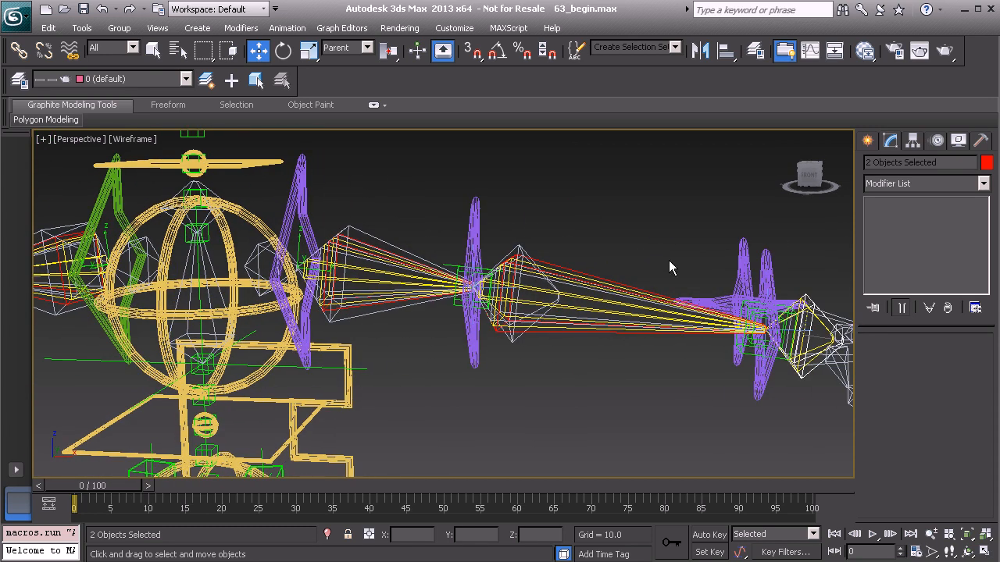
left_click(866, 141)
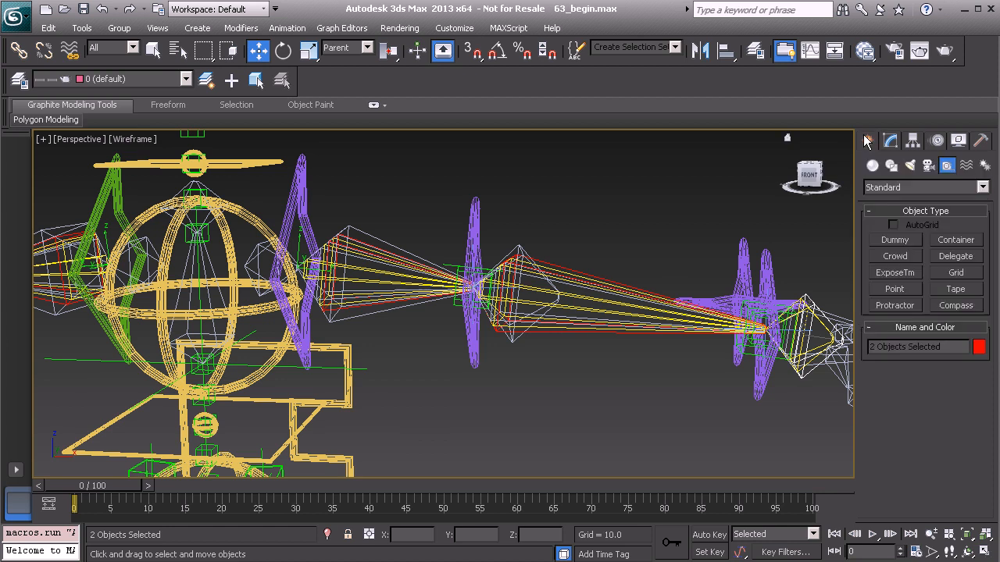
left_click(879, 272)
left_click_drag(863, 477, 867, 316)
scroll(867, 317, "down", 5)
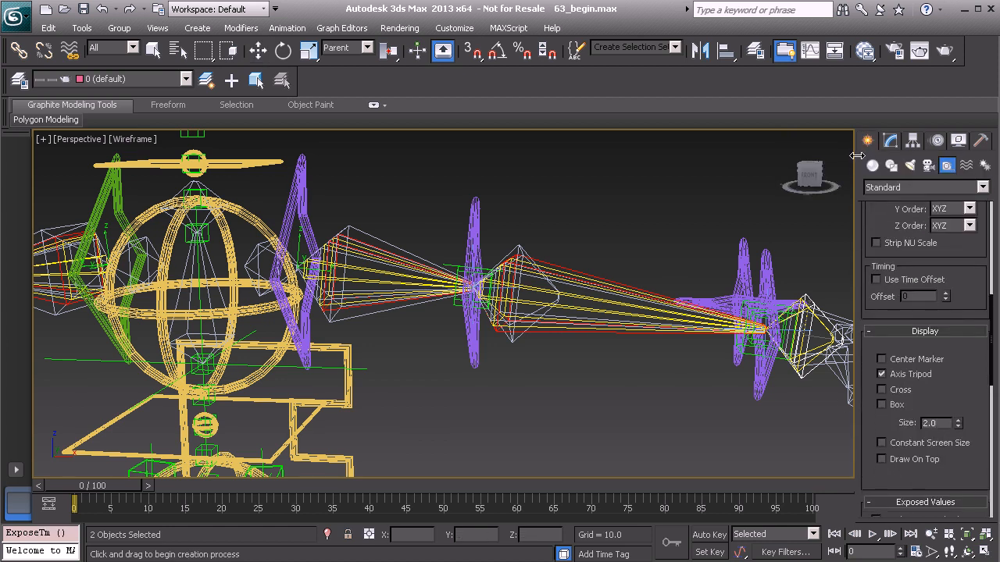
middle_click_drag(390, 214, 362, 251, "alt")
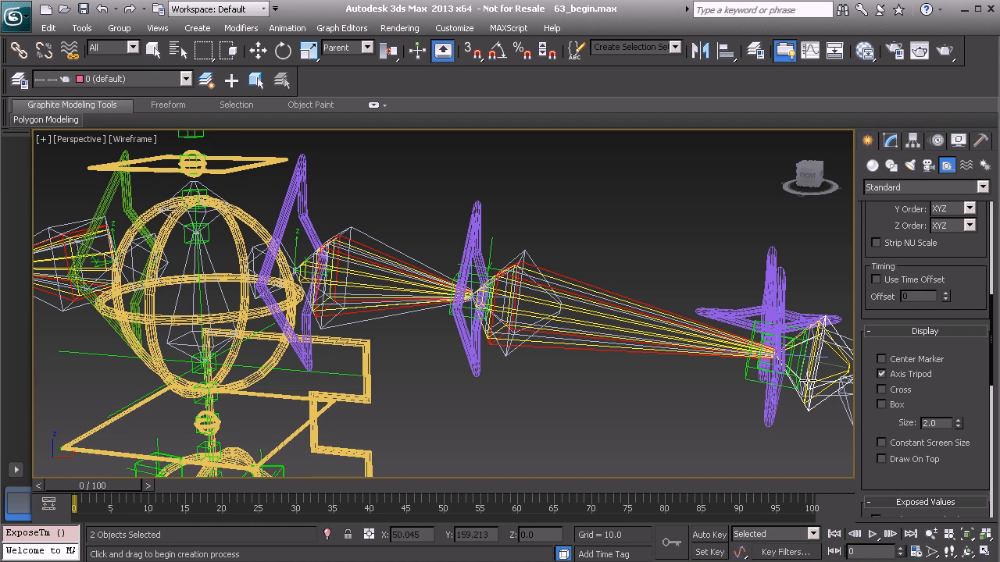
left_click(881, 375)
left_click(882, 405)
middle_click_drag(417, 381, 437, 299)
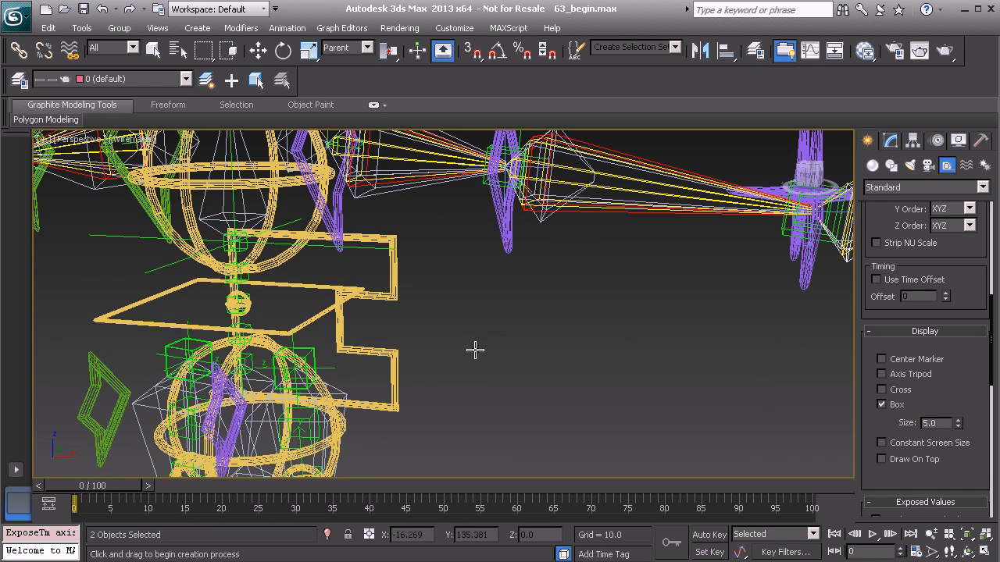
left_click(461, 417)
Step: Align the helper to the left shoulder twist bone, pivot to pivot, in X, Y and Z position and orientation
key("w")
middle_click_drag(557, 370, 453, 195, "alt")
key("alt+a")
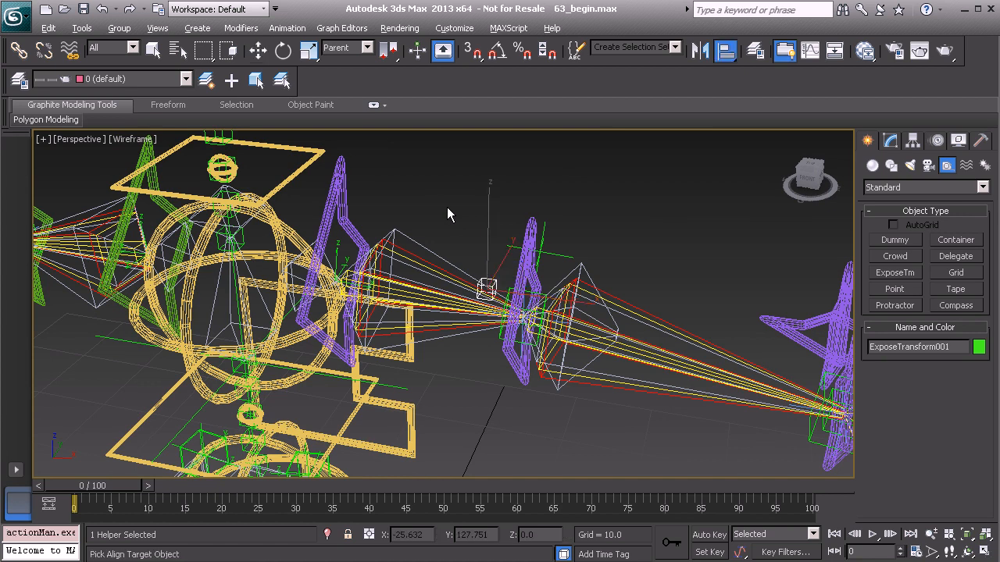
left_click(414, 239)
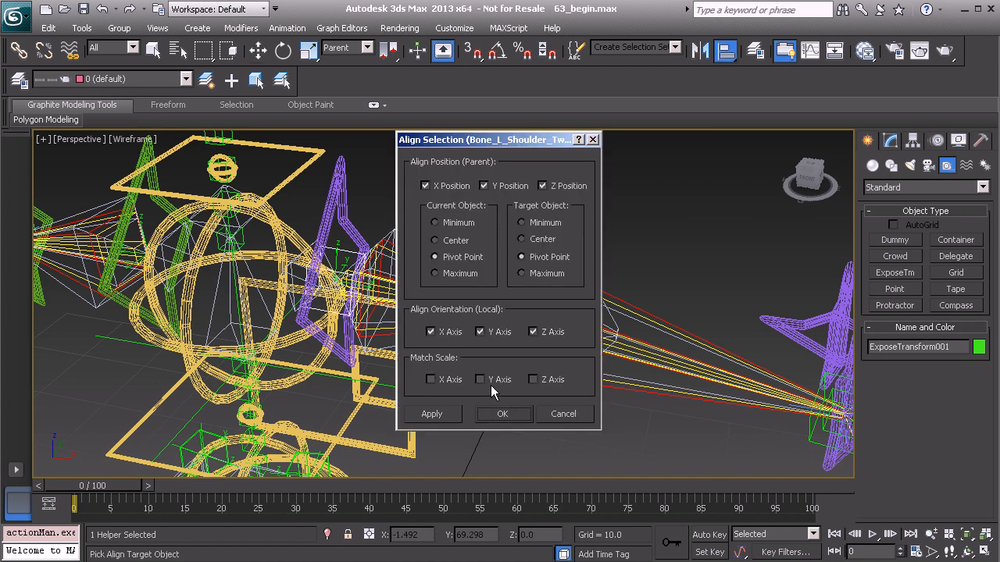
left_click(501, 416)
Step: Add the new helper to the Hidden layer using the layer manager
middle_click_drag(493, 383, 364, 261, "alt")
left_click(19, 81)
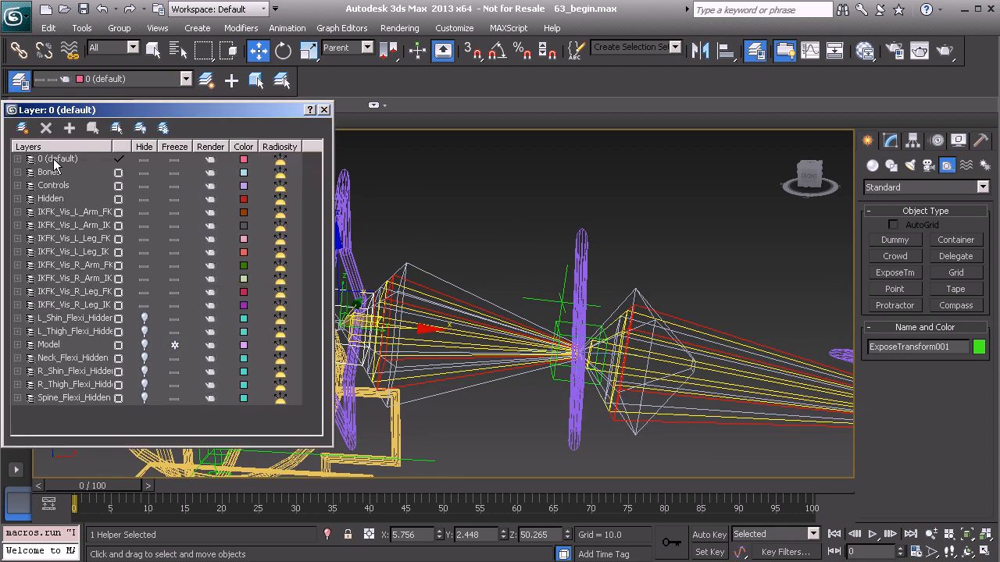
left_click(63, 197)
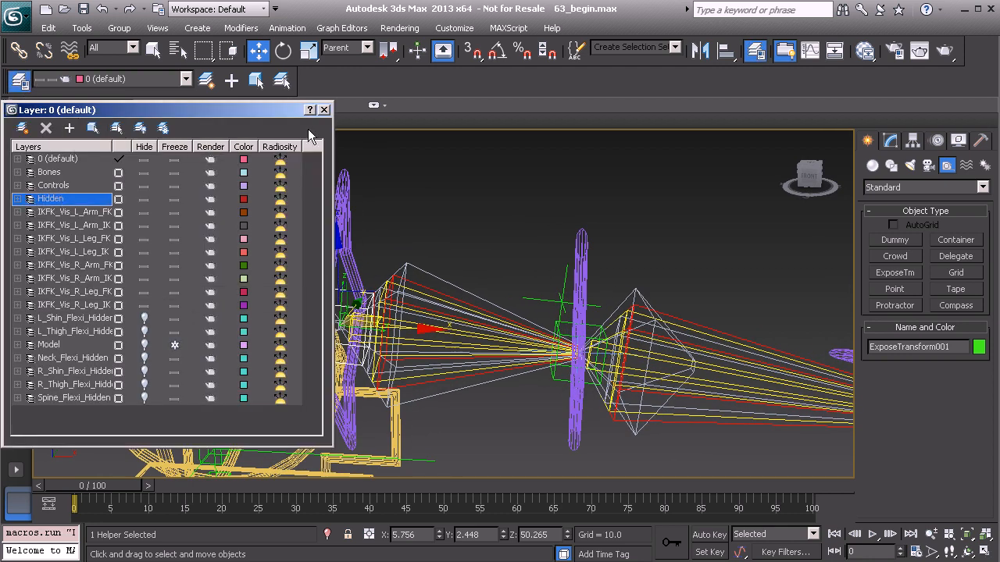
left_click(323, 109)
middle_click_drag(364, 240, 438, 215)
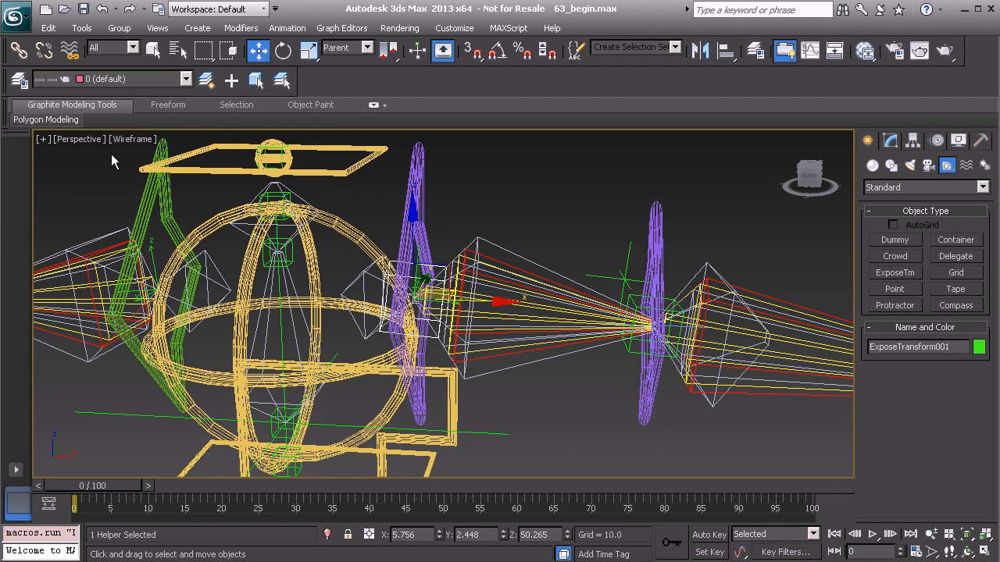
left_click(19, 80)
left_click(320, 113)
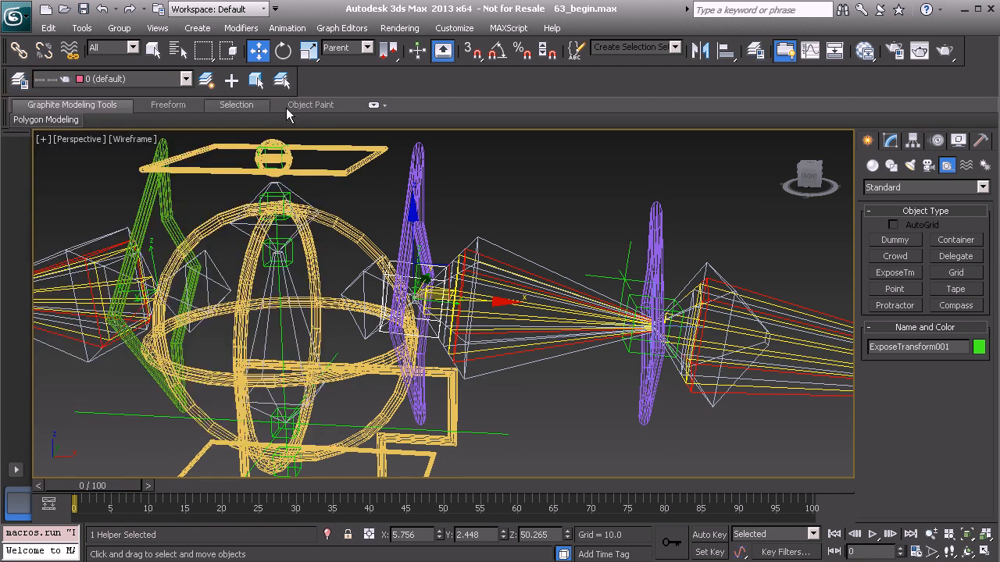
Step: Link the helper to its parent control in the rig and rename it Distance_L_Arm_IK01
left_click(19, 50)
scroll(429, 258, "up", 5)
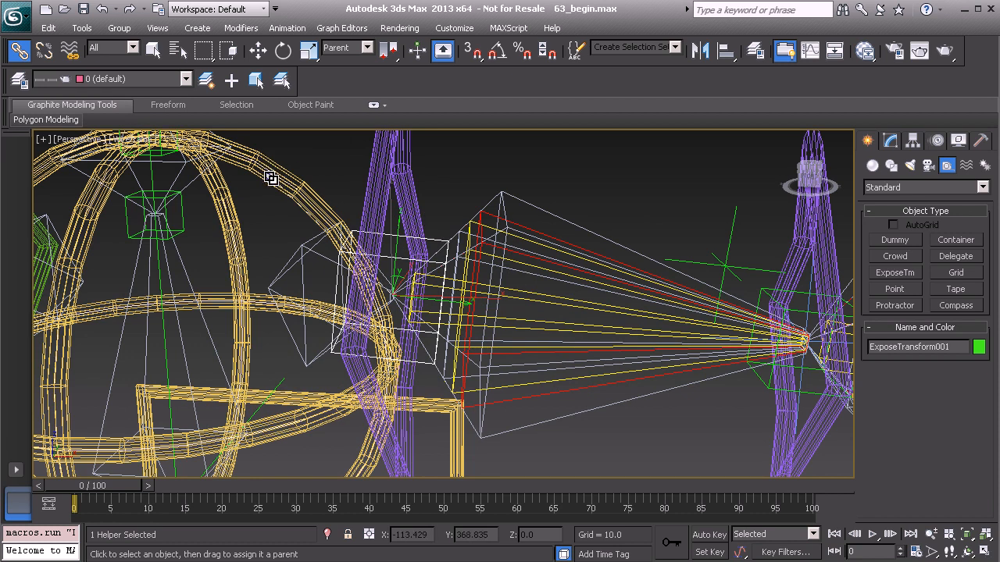
scroll(390, 223, "down", 8)
double_click(910, 348)
type("Distance_L_Arm_IK0")
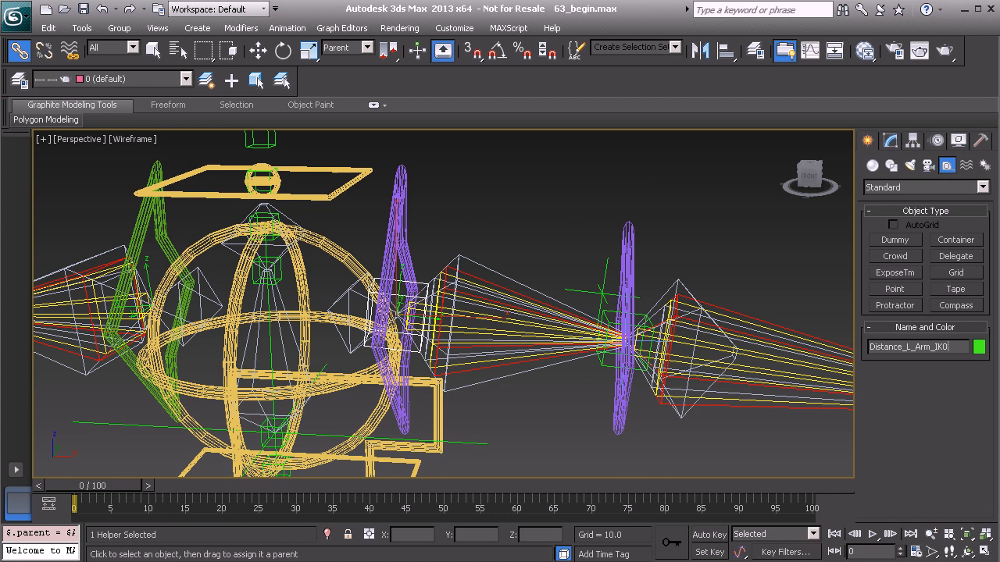
middle_click_drag(523, 318, 538, 289)
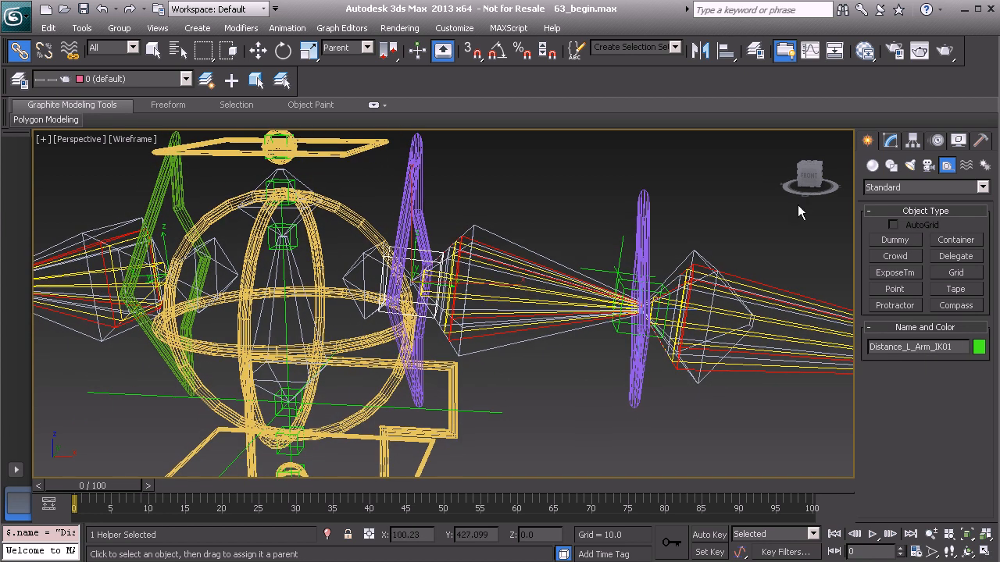
Step: Turn off the Parent option for Distance_L_Arm_IK01's local reference and pick the left shoulder FK control as its Expose Node
left_click(889, 142)
scroll(866, 351, "down", 5)
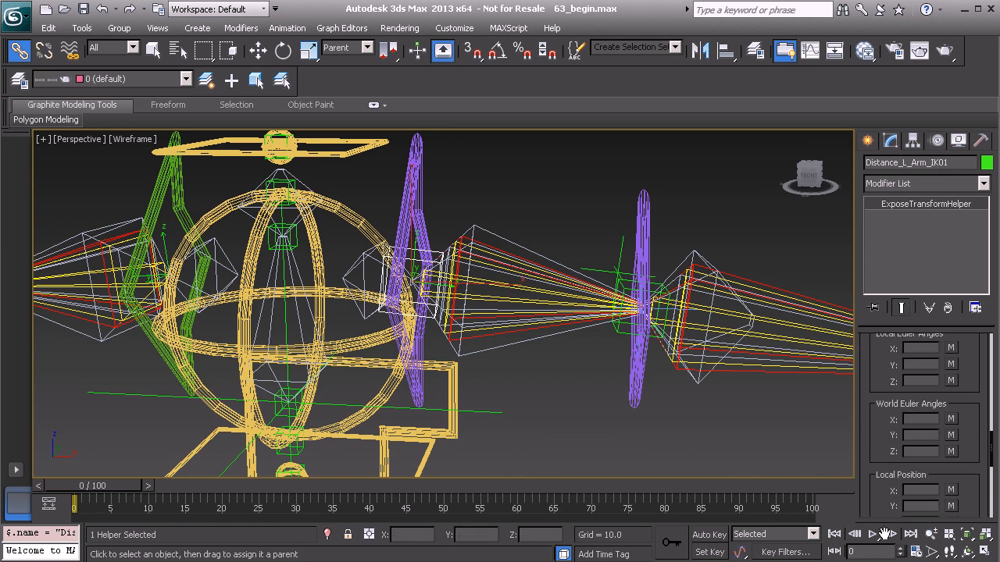
left_click_drag(872, 362, 887, 561)
left_click_drag(870, 342, 884, 527)
left_click_drag(873, 375, 885, 506)
middle_click_drag(525, 309, 504, 307, "alt")
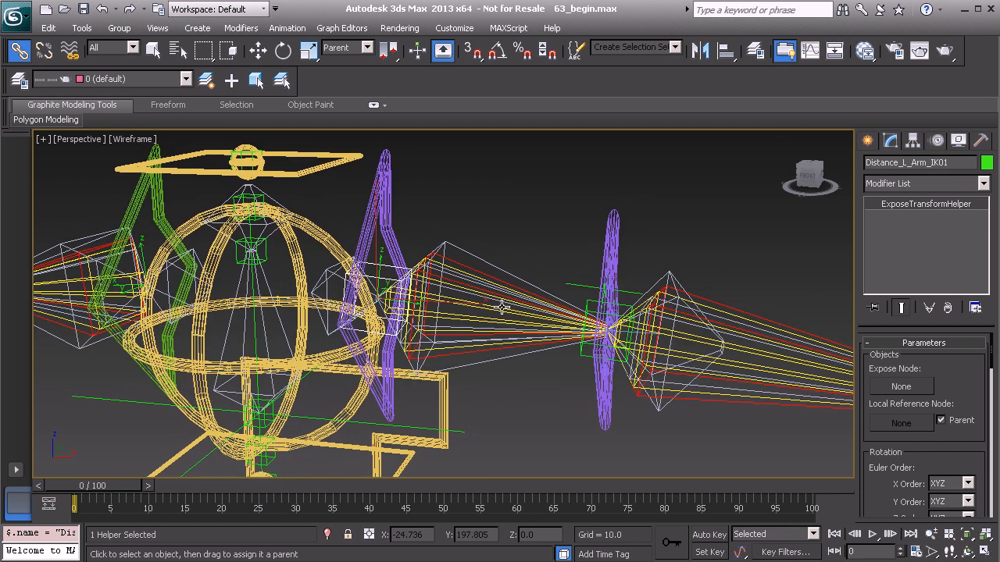
key("q")
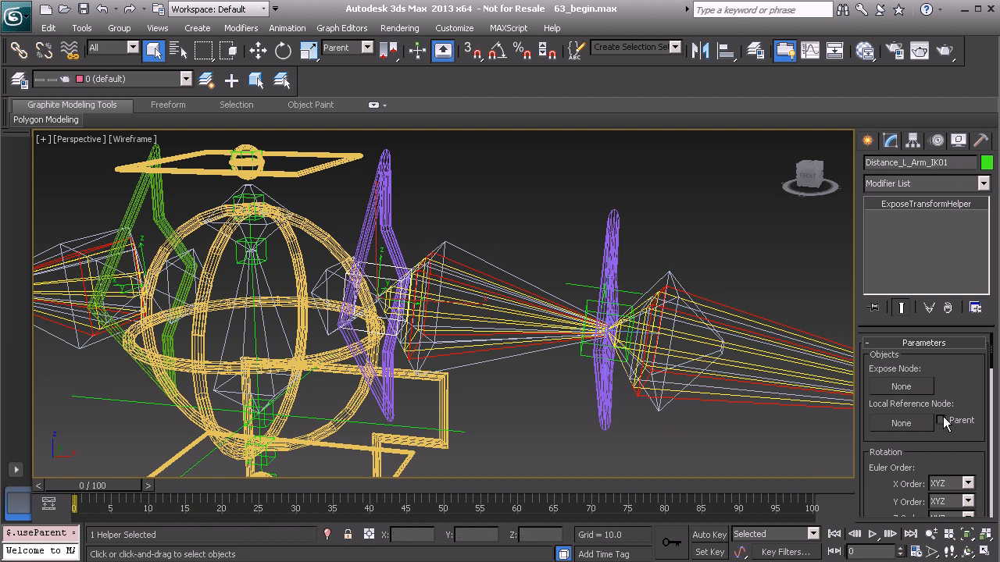
left_click(911, 386)
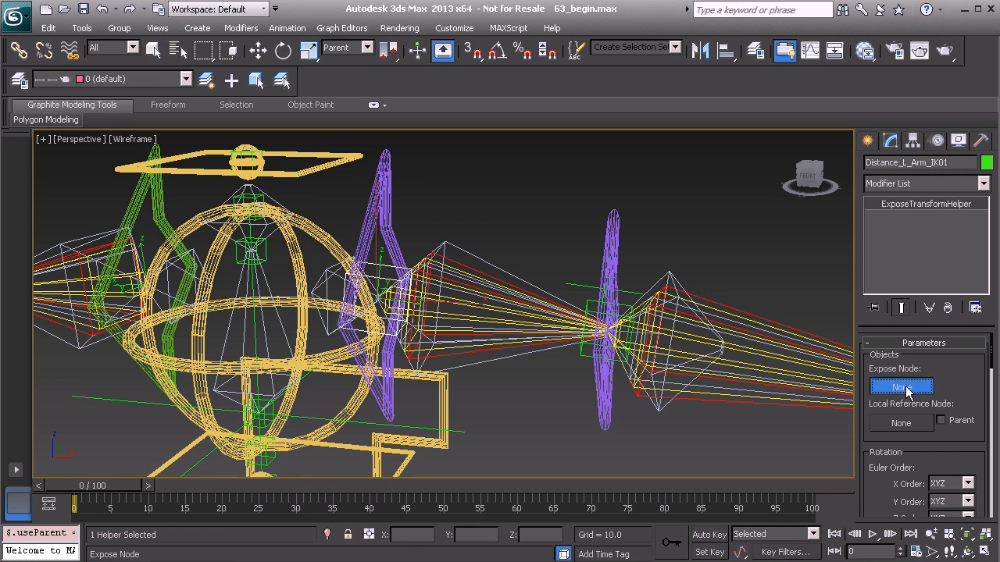
left_click(384, 210)
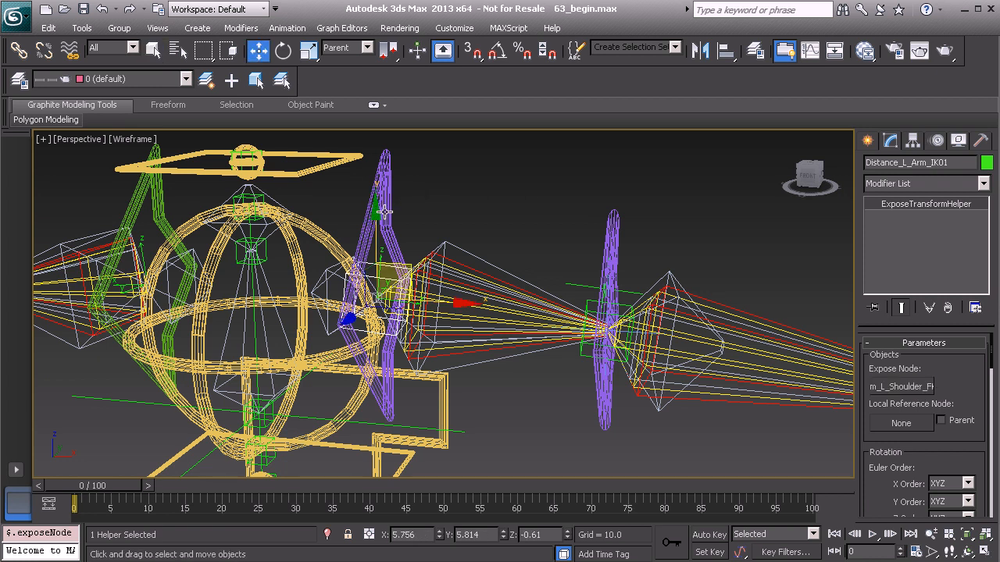
Step: Set the helper's Local Reference Node to the left arm's IK handle, HIIK_L_Arm01
middle_click_drag(560, 276, 438, 247)
middle_click_drag(669, 308, 626, 311)
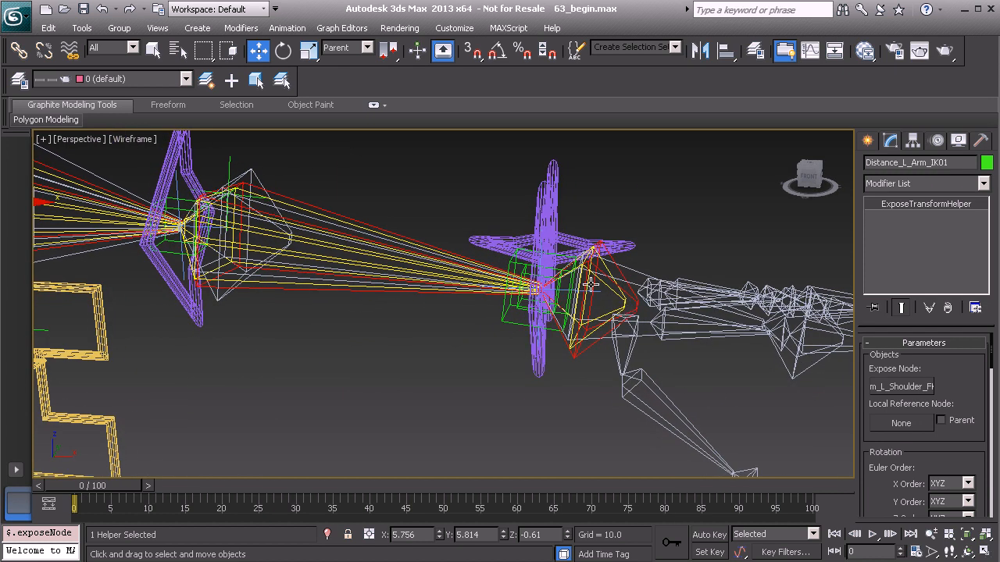
left_click(901, 423)
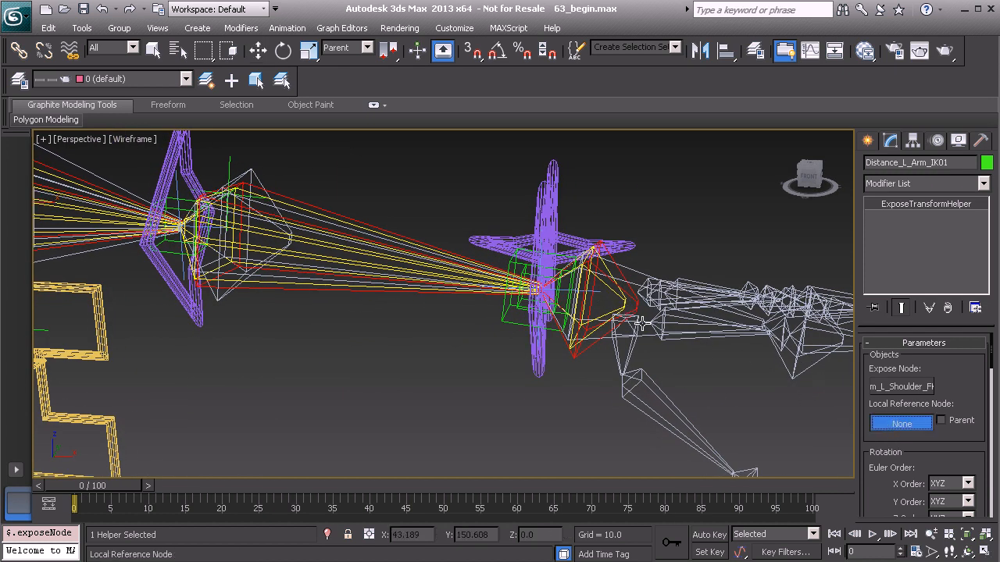
left_click(599, 292)
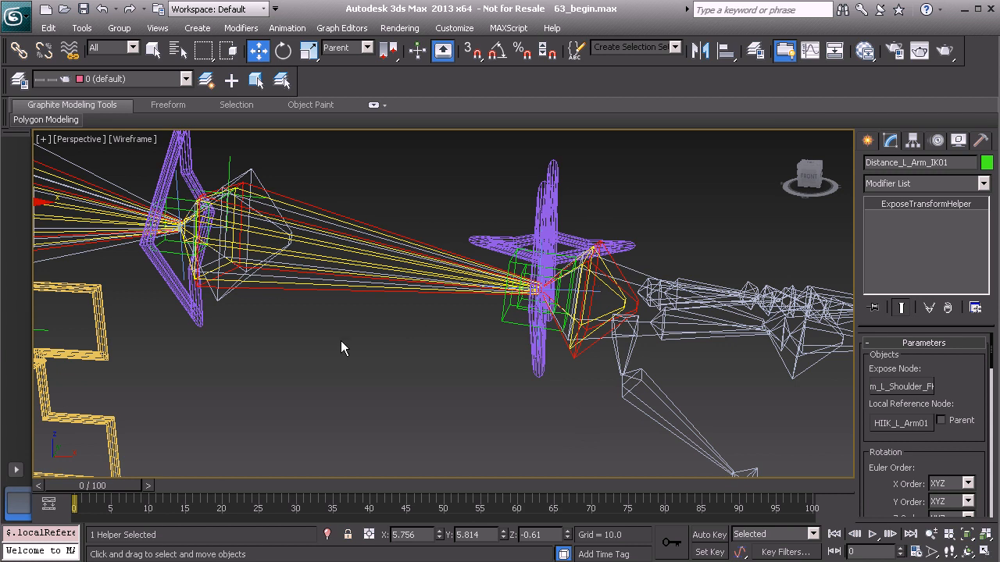
Step: Examine the helper's exposed Distance To Reference value
middle_click_drag(410, 321, 320, 317, "alt")
middle_click_drag(426, 227, 457, 391)
scroll(882, 484, "down", 5)
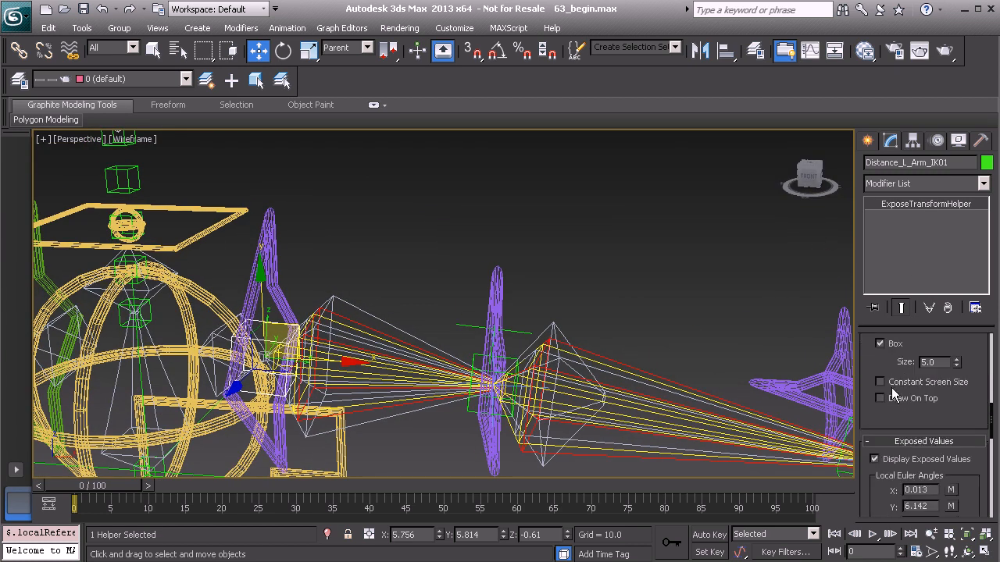
scroll(877, 481, "down", 4)
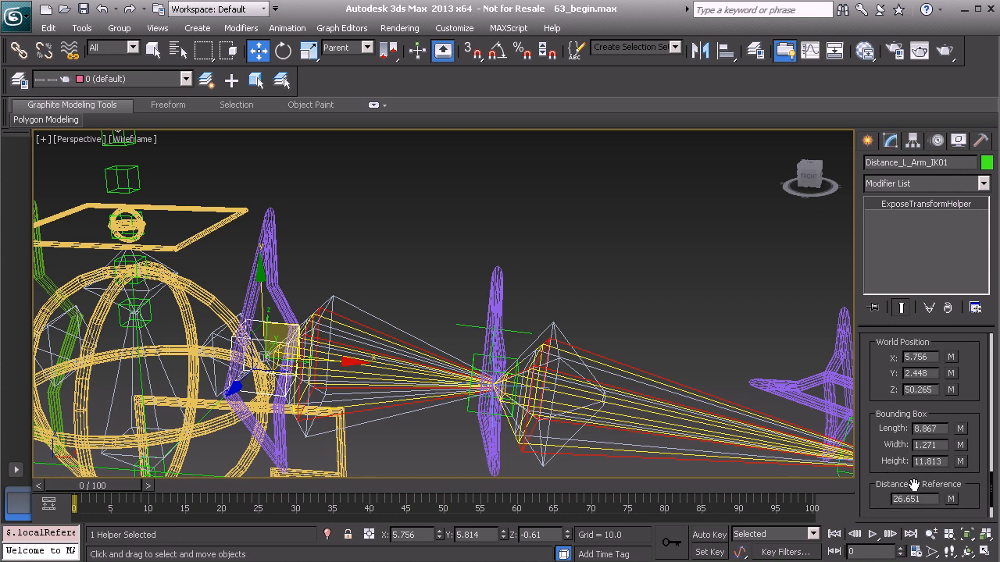
scroll(890, 500, "down", 2)
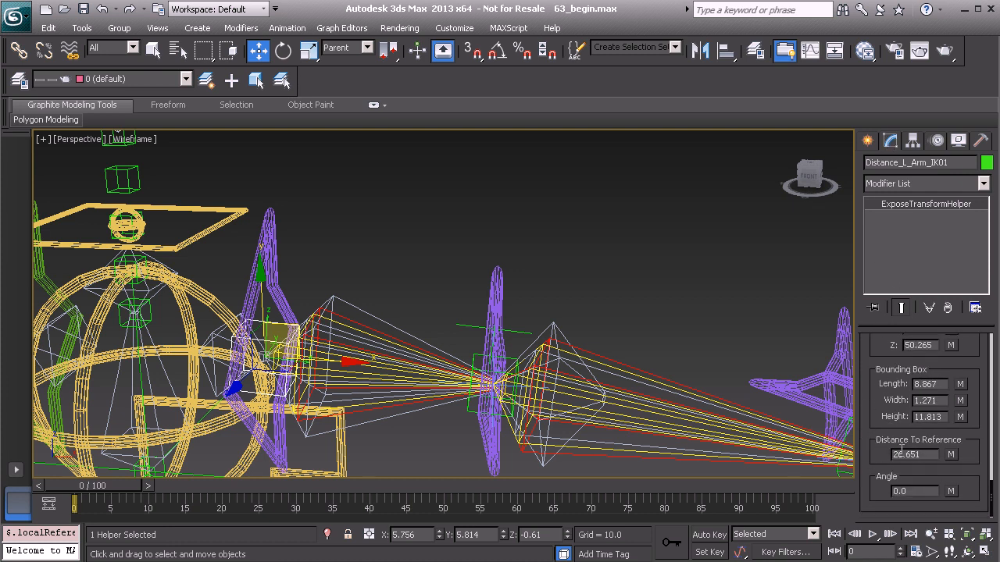
Step: Move the left arm control Anim_L_Arm_IK01 around slightly in its XY plane to test how the arm follows
middle_click_drag(688, 365, 550, 302)
left_click(648, 274)
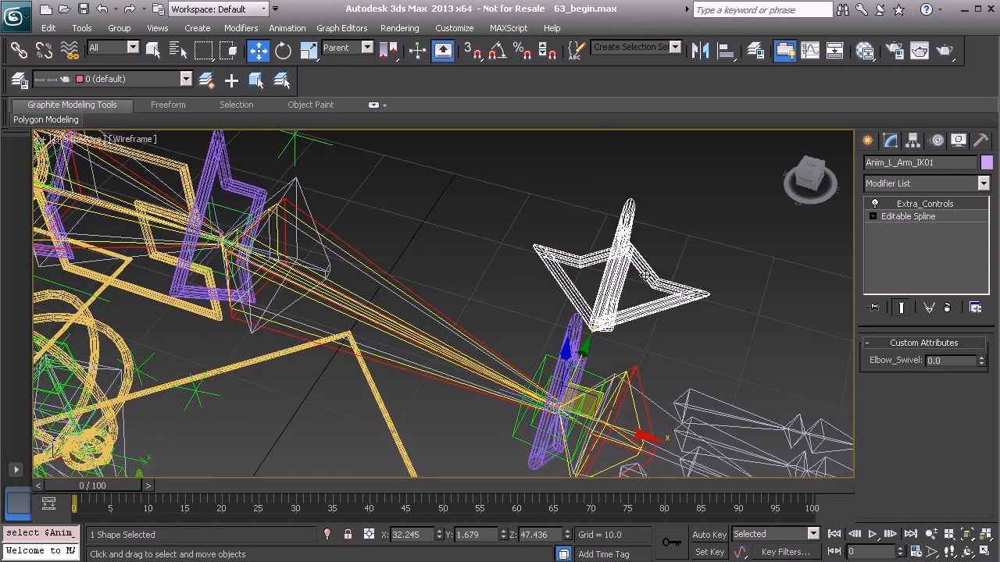
middle_click_drag(584, 265, 589, 290, "alt")
middle_click_drag(478, 345, 451, 304)
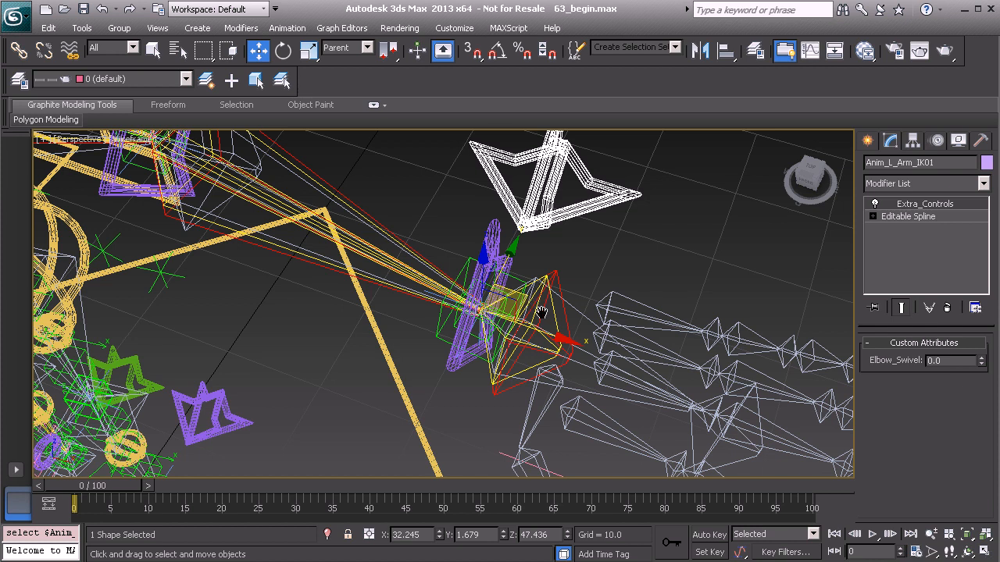
middle_click_drag(533, 303, 609, 408)
left_click_drag(610, 408, 612, 409)
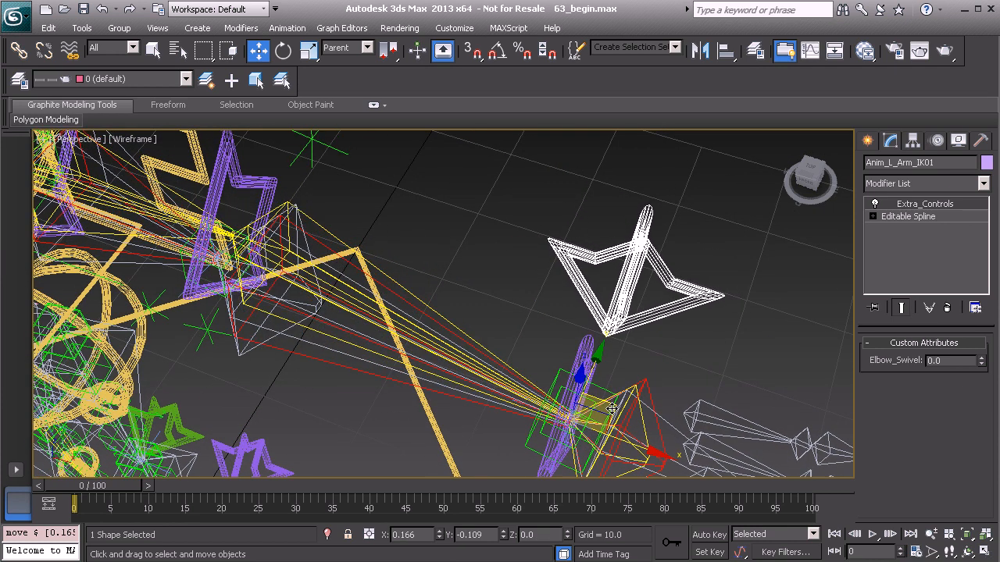
left_click_drag(612, 409, 612, 408)
middle_click_drag(427, 279, 401, 276, "alt")
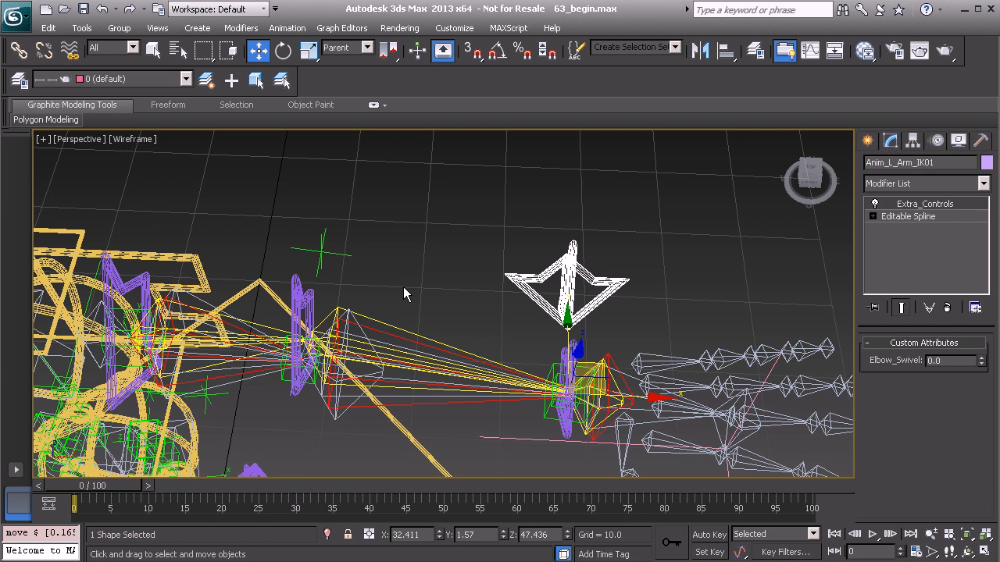
middle_click_drag(403, 287, 410, 279, "alt")
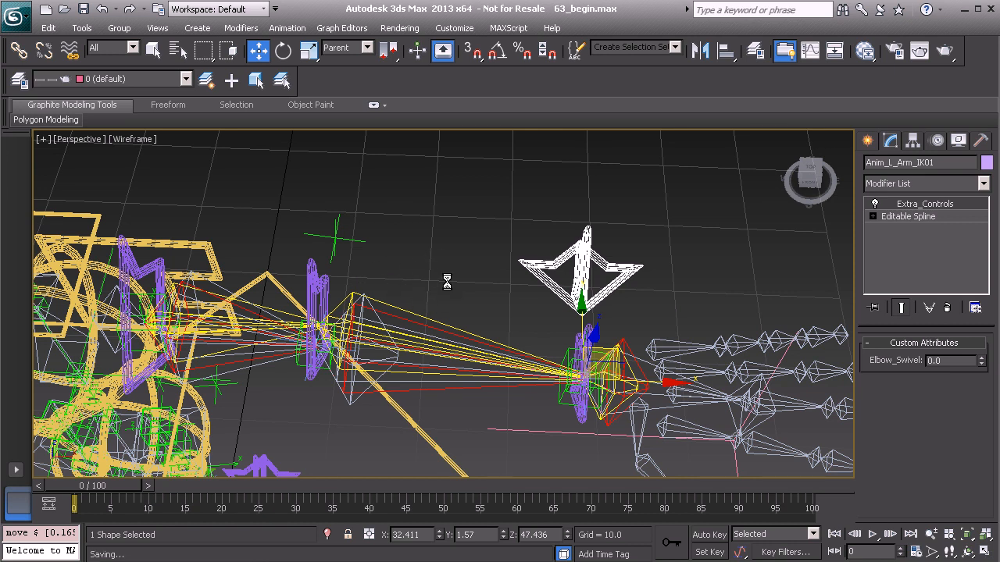
middle_click_drag(502, 290, 386, 251)
middle_click_drag(386, 252, 502, 312, "alt")
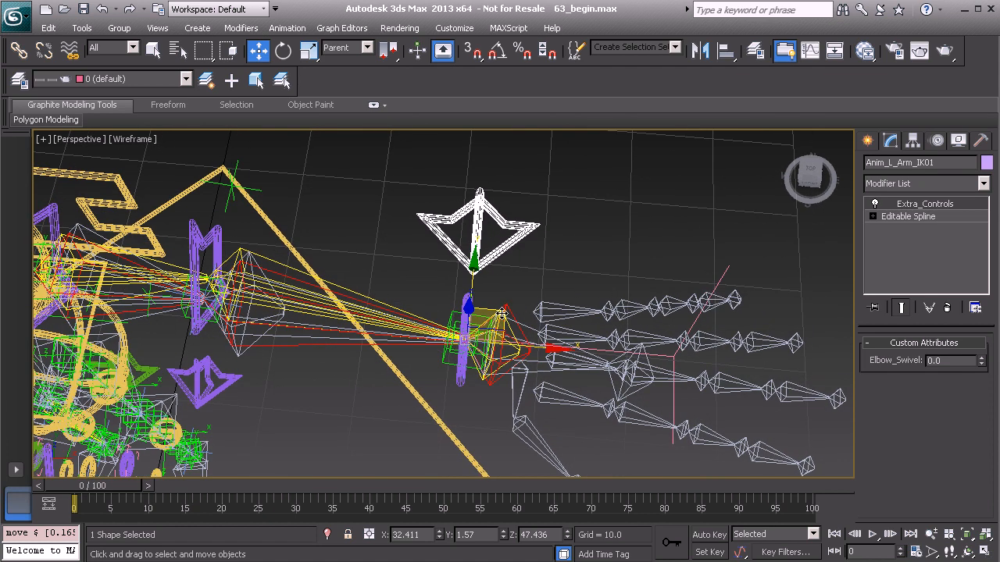
left_click_drag(503, 313, 502, 314)
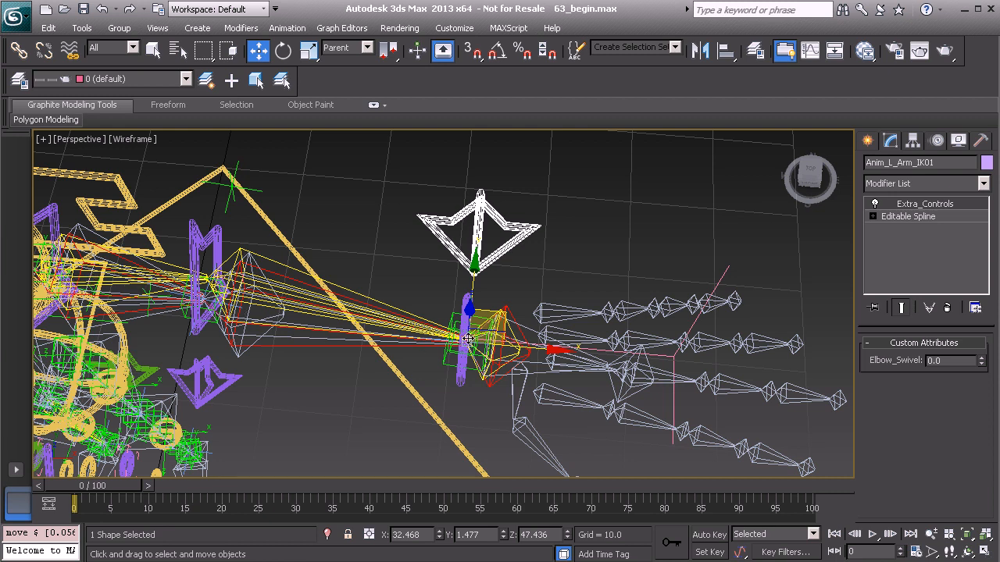
Step: Select Distance_L_Arm_IK01 and check its Distance To Reference with the arm control moved
middle_click_drag(323, 270, 315, 257, "alt")
middle_click_drag(345, 318, 338, 280, "alt")
scroll(343, 300, "up", 3)
left_click(324, 268)
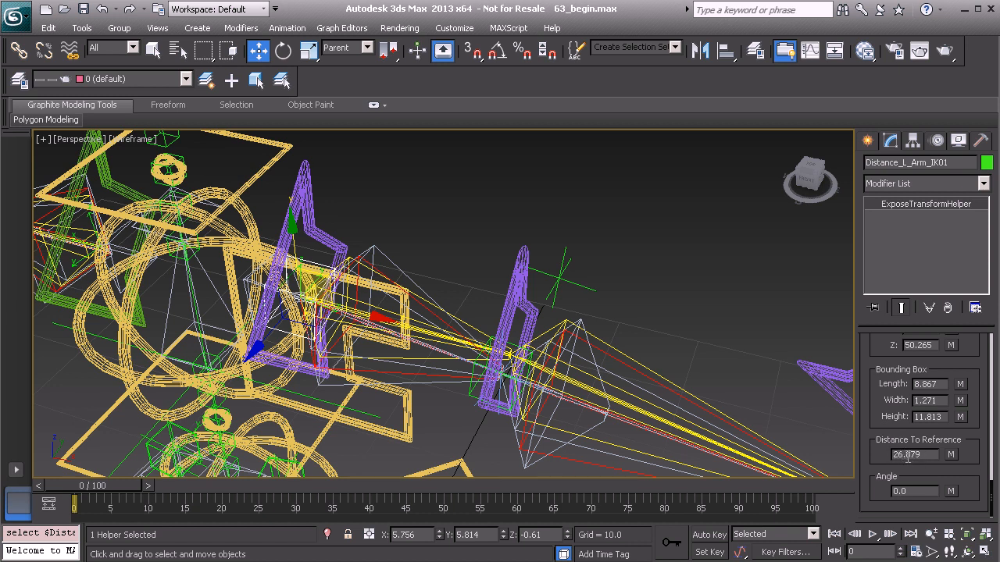
Step: Reset Anim_L_Arm_IK01 to its rest pose with Transform To Zero
middle_click_drag(643, 391, 525, 315)
middle_click_drag(475, 243, 510, 297)
middle_click_drag(648, 323, 505, 281)
left_click(582, 280)
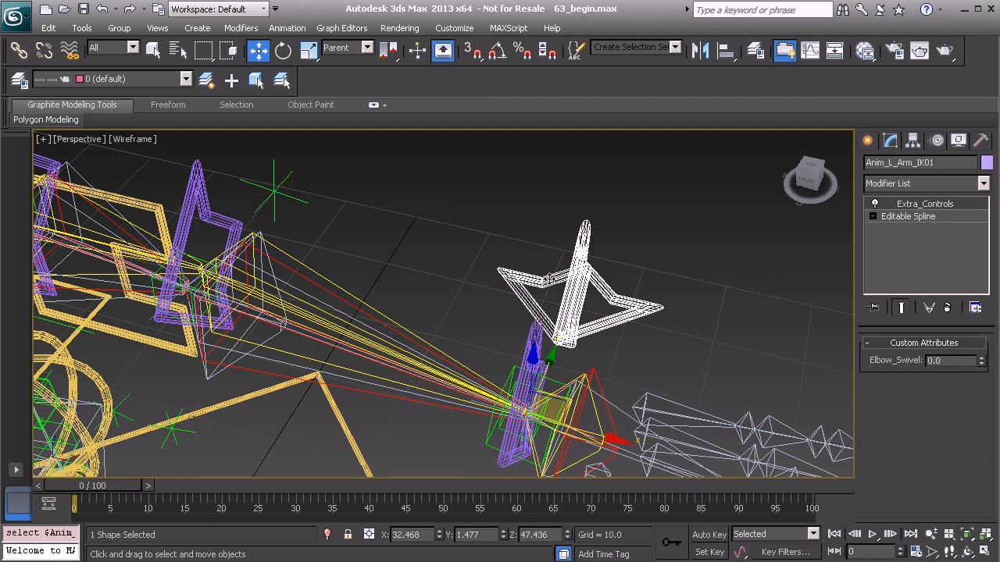
right_click(464, 224)
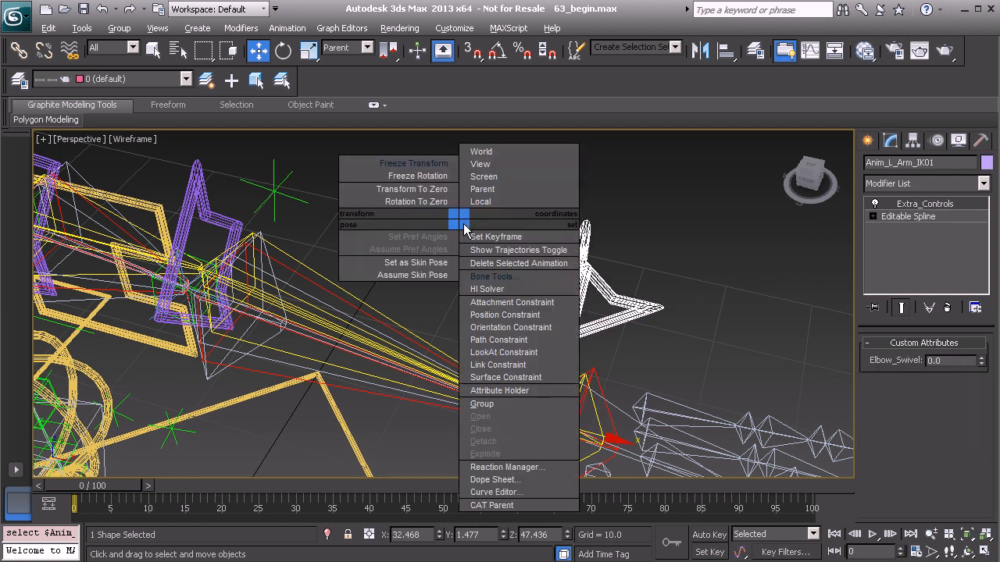
left_click(414, 195)
Step: Assign a Float Expression controller to the Zero Pos XYZ X Position track of the left forearm bone BnDrv_L_Forearm_IK01
middle_click_drag(437, 250, 524, 284)
left_click(455, 315)
left_click(938, 140)
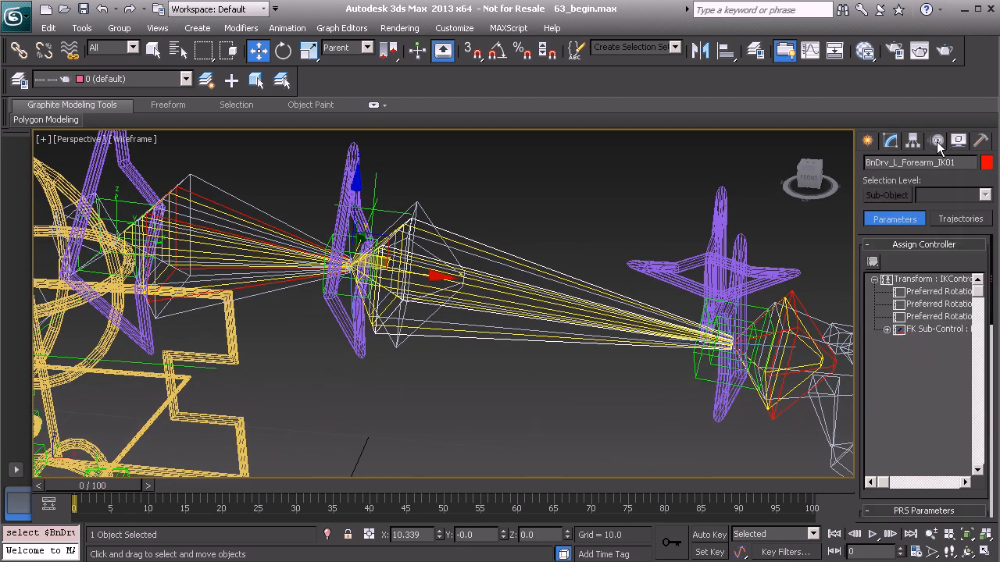
left_click(886, 329)
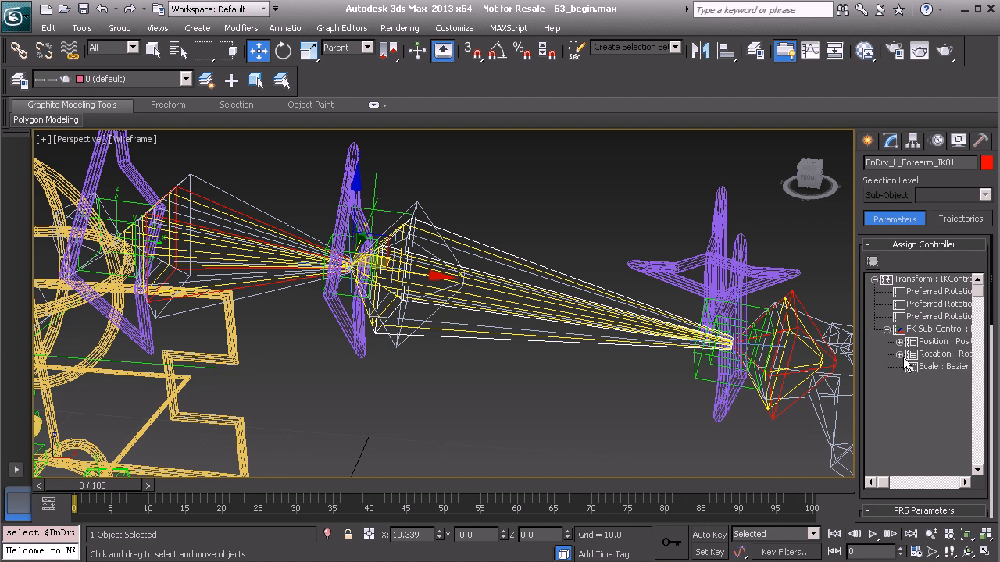
left_click(899, 341)
left_click(911, 366)
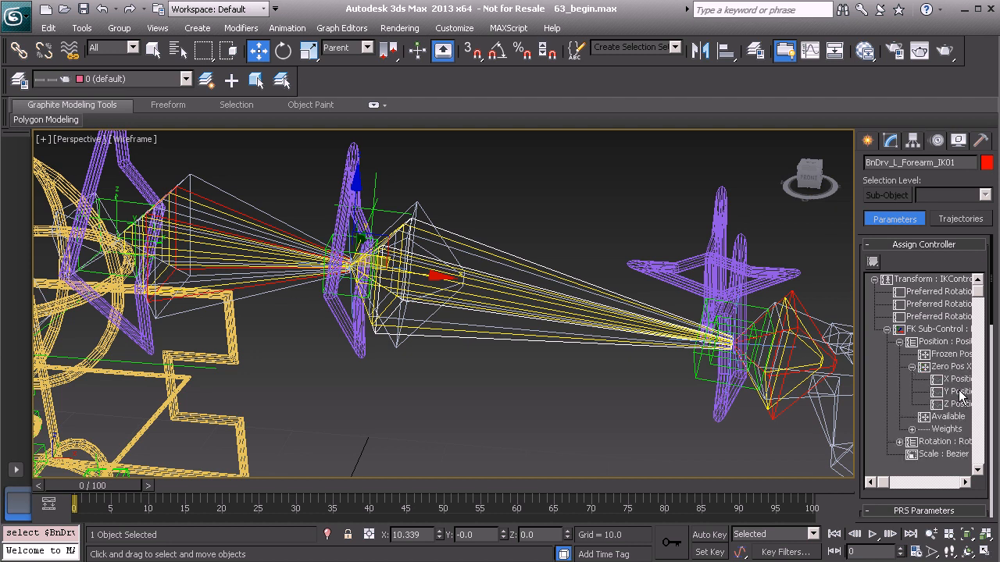
left_click(958, 379)
left_click(872, 261)
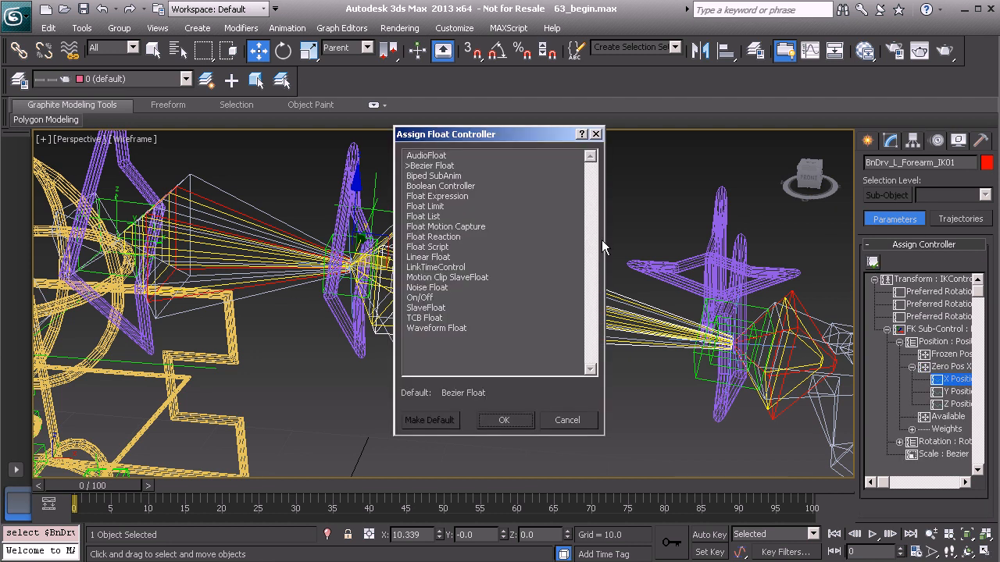
left_click(454, 196)
left_click(504, 420)
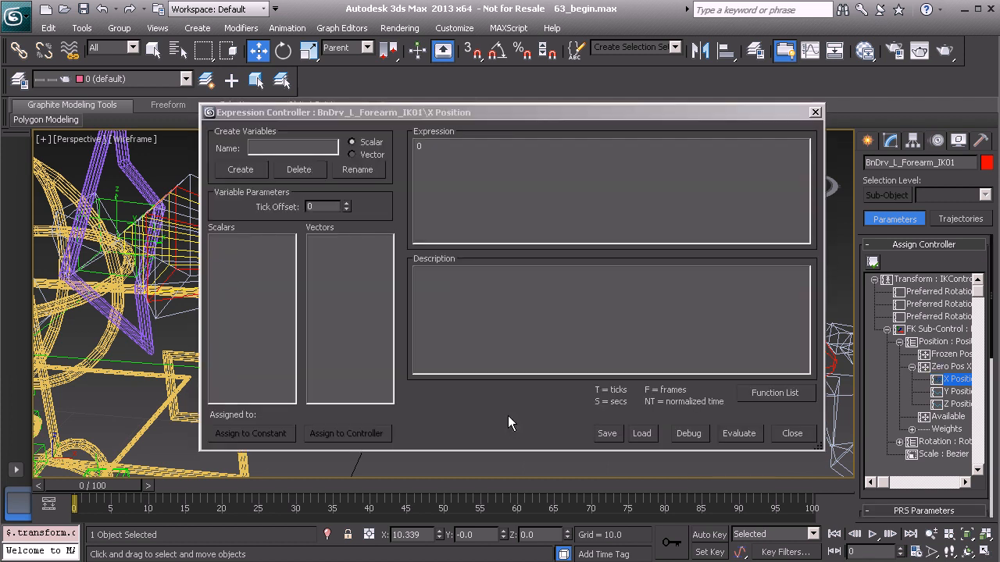
Step: Create two scalar variables named global and distance in the forearm's X Position expression
left_click(287, 148)
type("global")
left_click(240, 168)
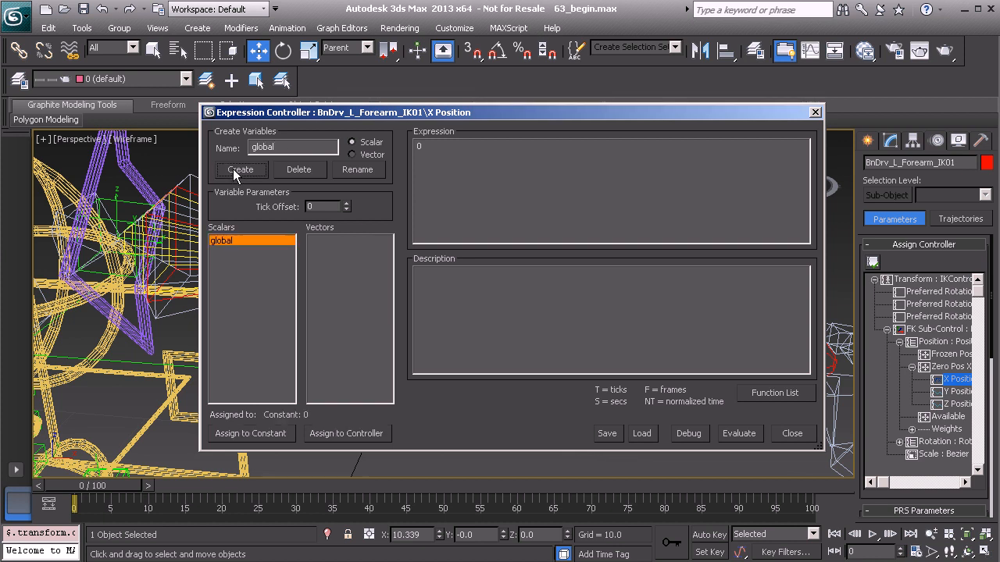
double_click(276, 146)
type("distance")
left_click(236, 172)
Step: Assign the distance variable to the Distance : Expose Float Control track of Distance_L_Arm_IK01
left_click(347, 433)
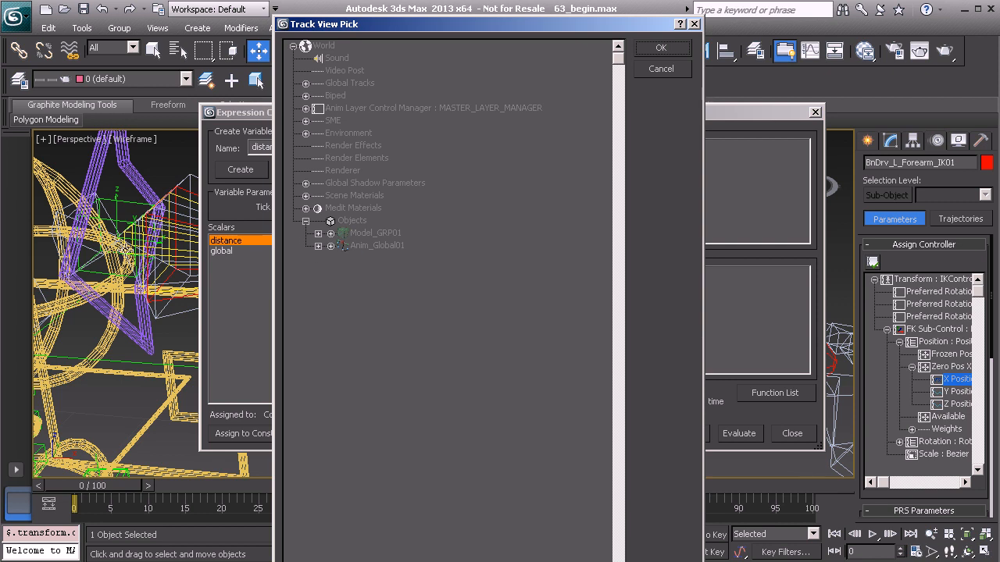
left_click(318, 245)
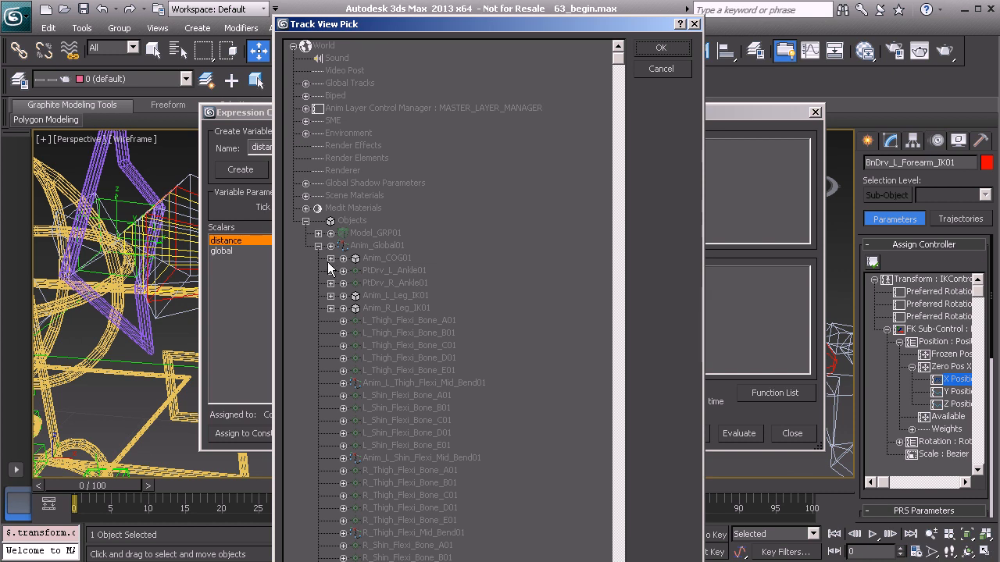
left_click(330, 257)
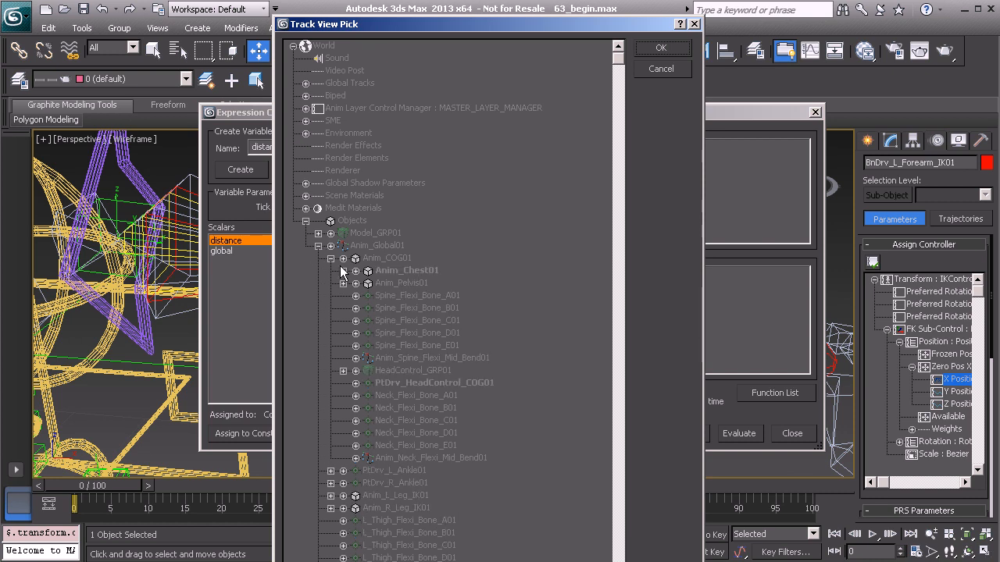
left_click(342, 271)
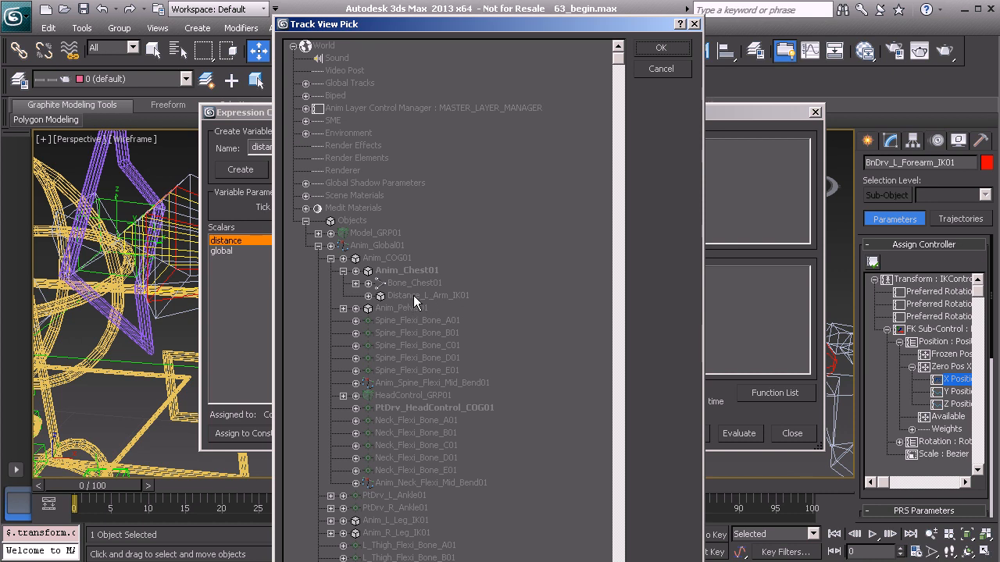
left_click(368, 295)
left_click(380, 320)
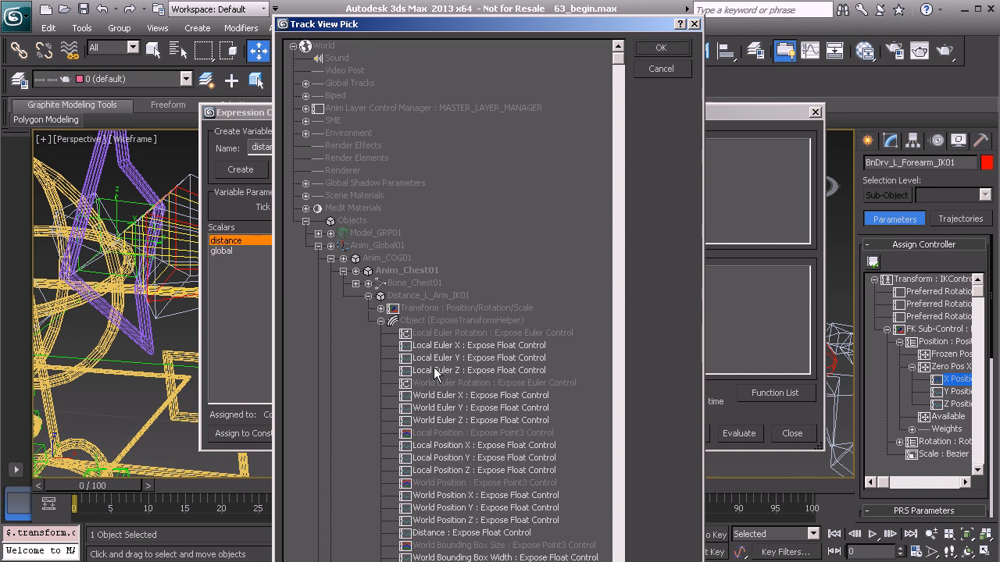
left_click(361, 321)
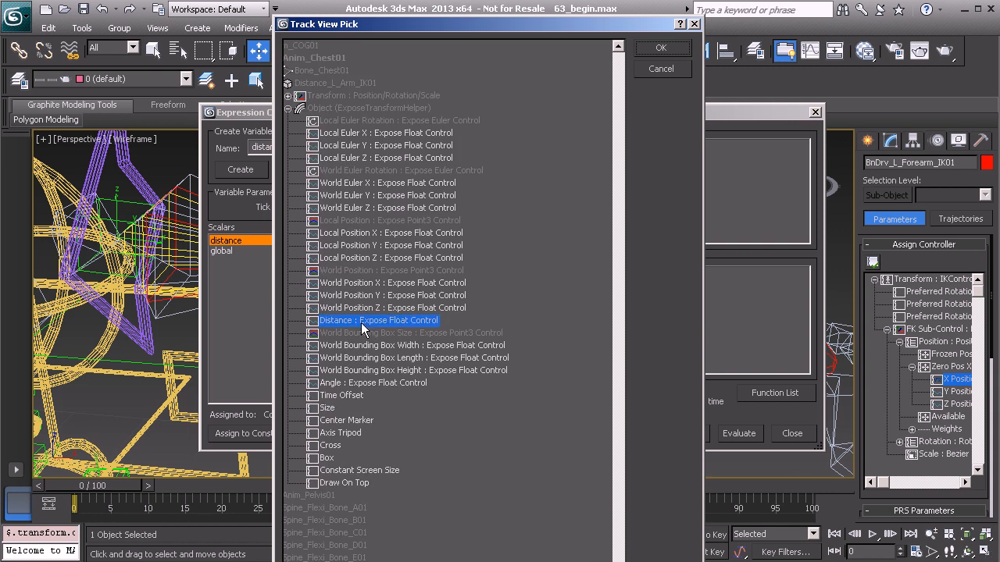
left_click(656, 49)
Step: Assign the global variable to the Y Scale track of Anim_Global01
left_click(230, 250)
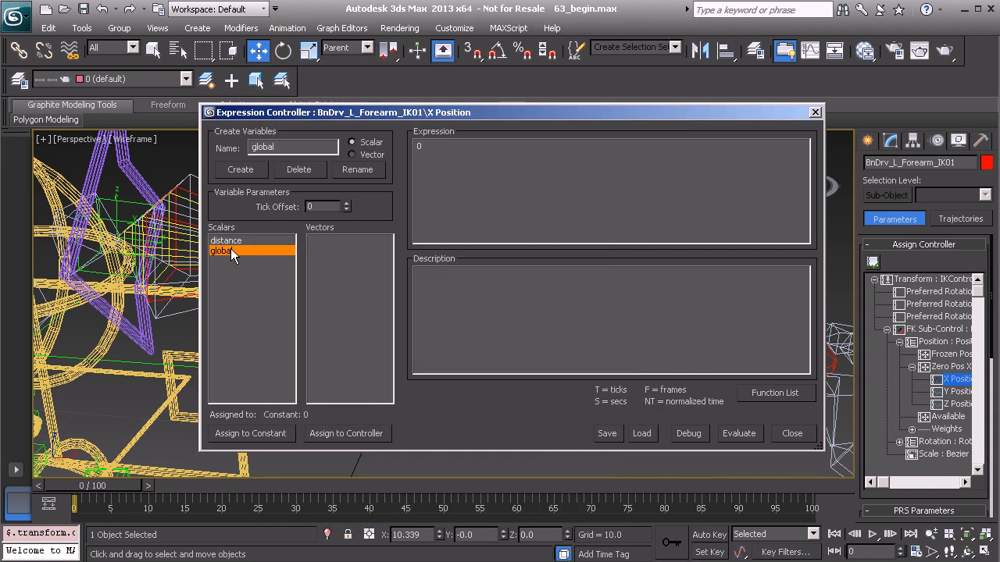
left_click(342, 433)
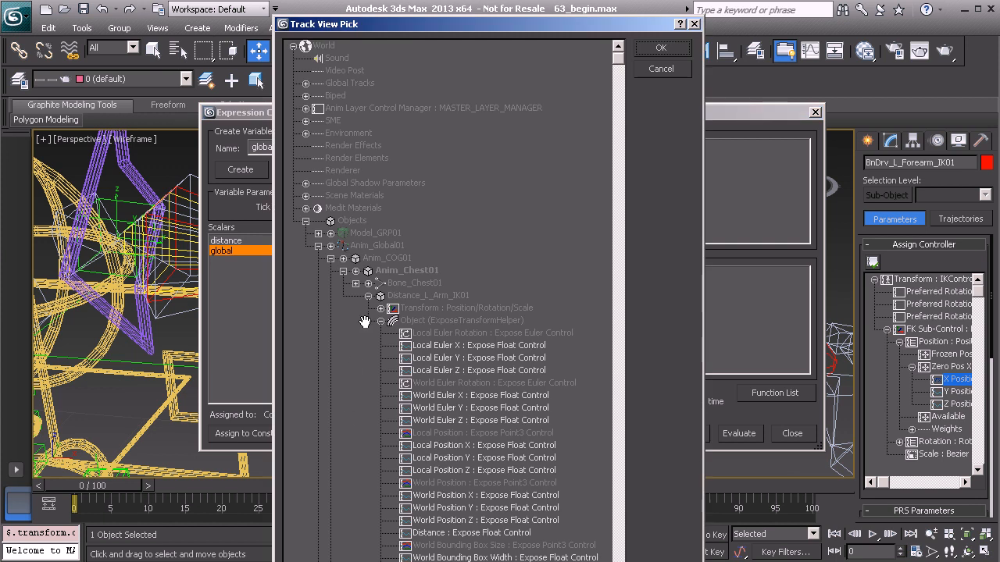
left_click(331, 246)
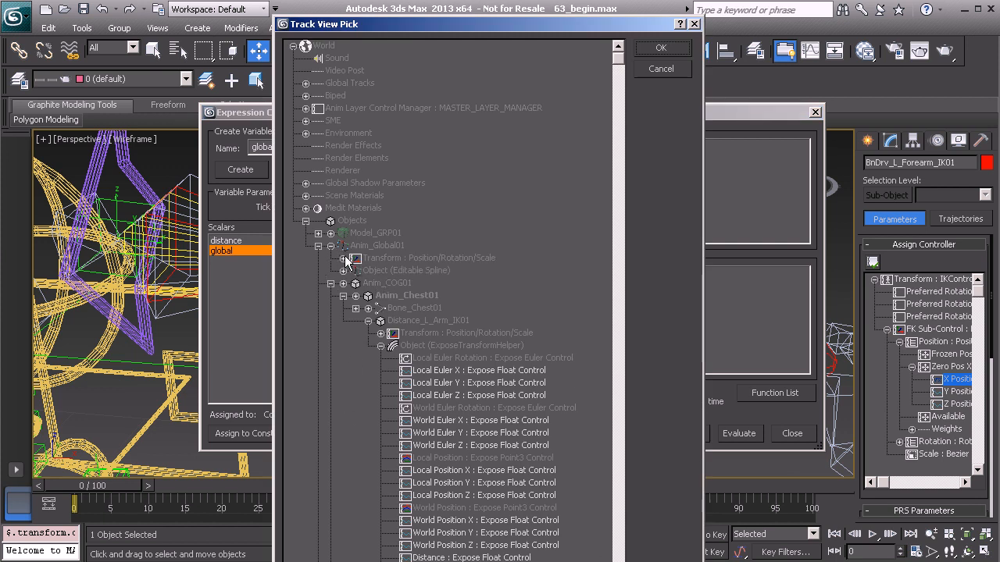
left_click(343, 257)
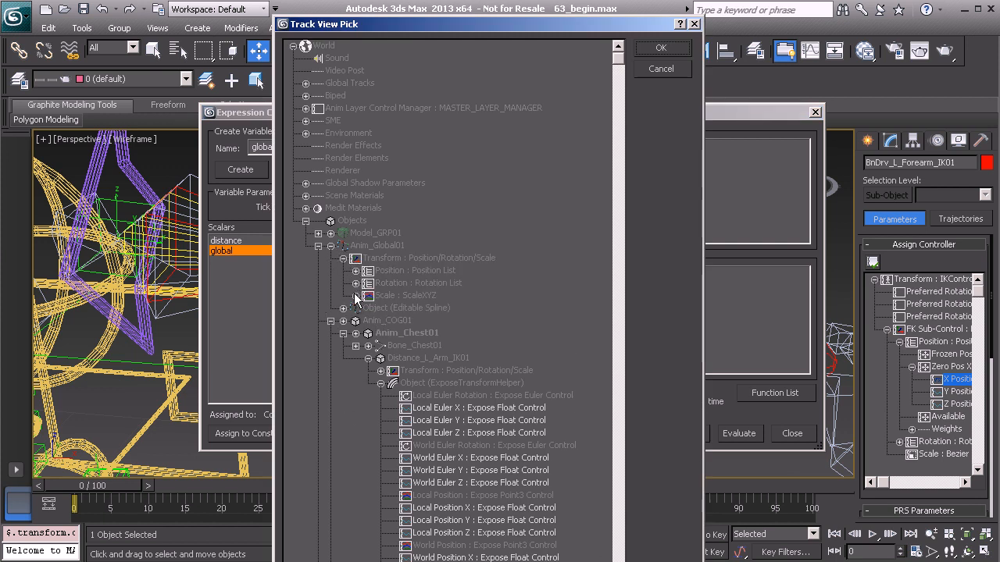
left_click(355, 295)
left_click(413, 321)
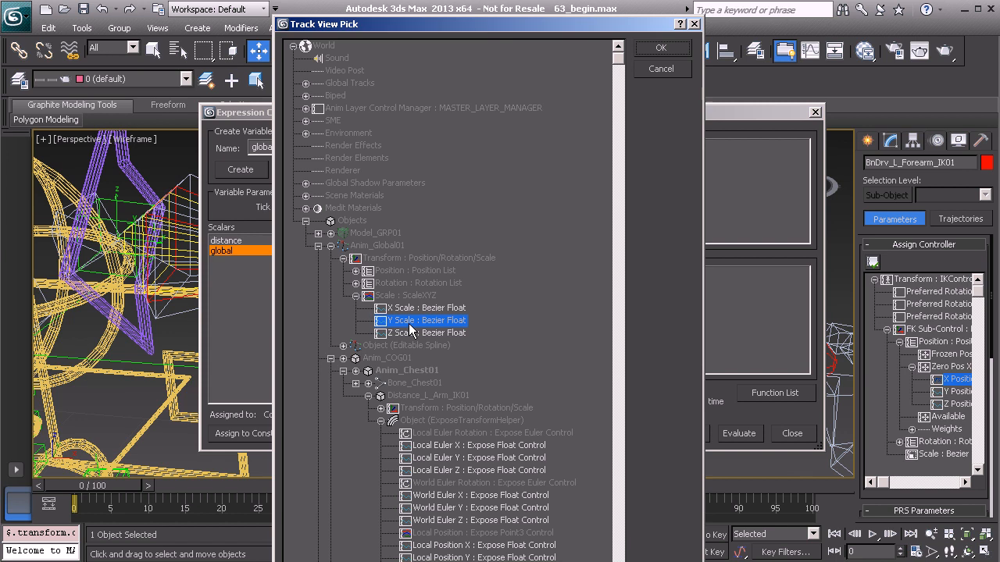
left_click(661, 48)
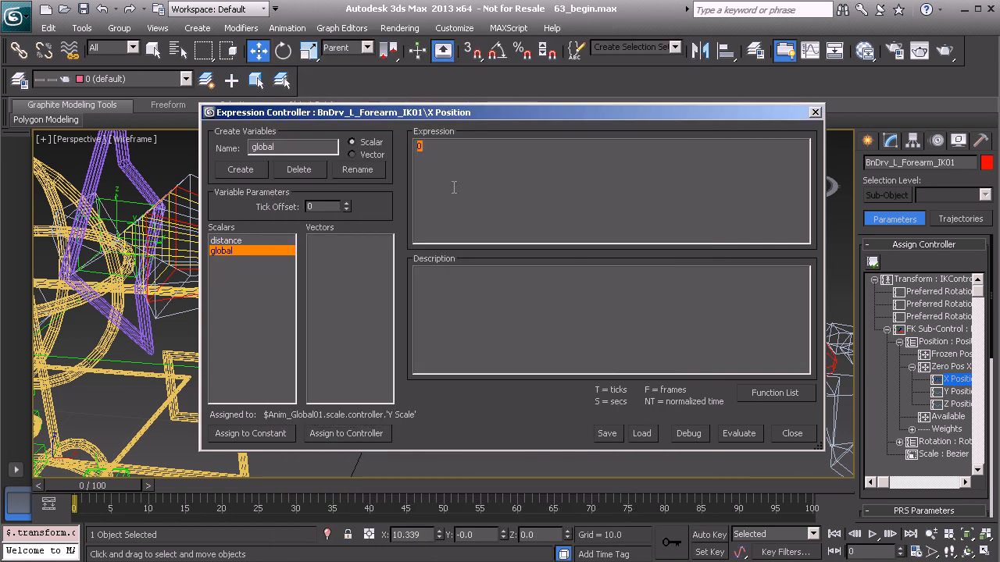
Step: Begin the X Position expression as if (distance >= 27 * global, 10.339), copying 10.339 from the forearm's X coordinate
type("if (distance >= 27 * gl")
type("obal,")
left_click(400, 534)
key("ctrl+c")
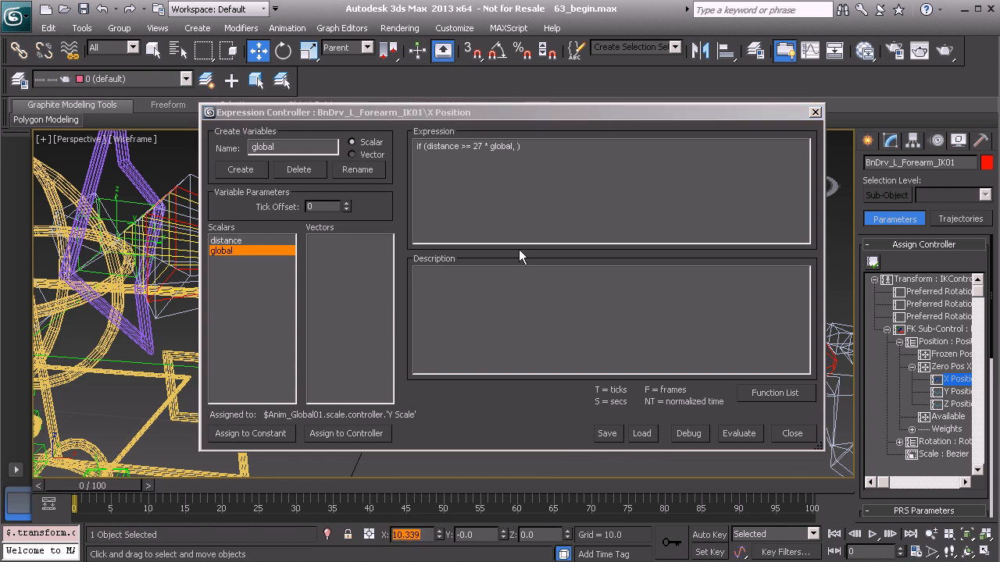
left_click(517, 148)
key("ctrl+v")
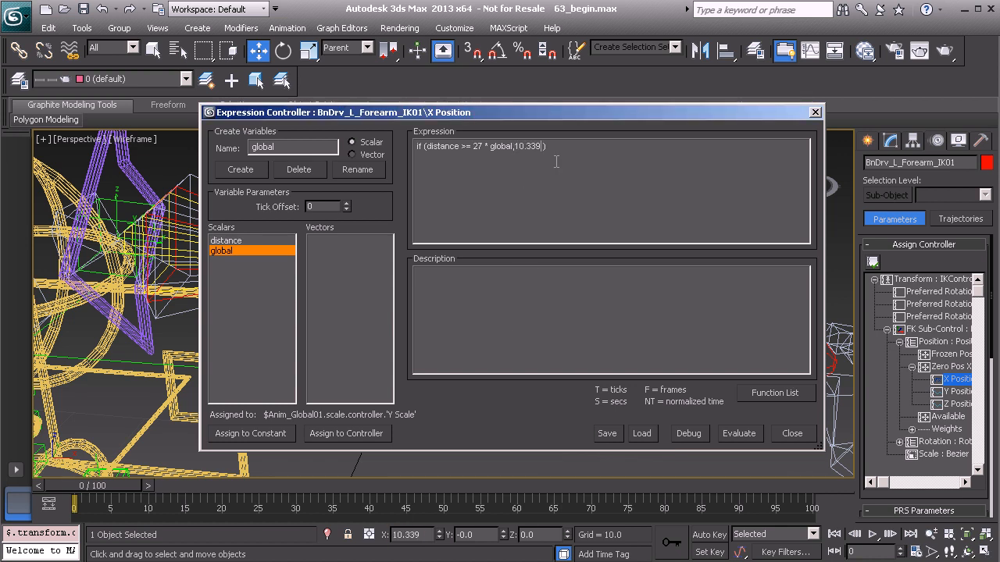
Step: Extend the expression's true result to (10.339/(27 * global)) * distance
type("/")
left_click_drag(476, 149, 514, 156)
key("ctrl+c")
left_click(545, 146)
type("()")
key("ctrl+v")
type("(")
left_click(593, 147)
key("BackSpace")
type(") * ")
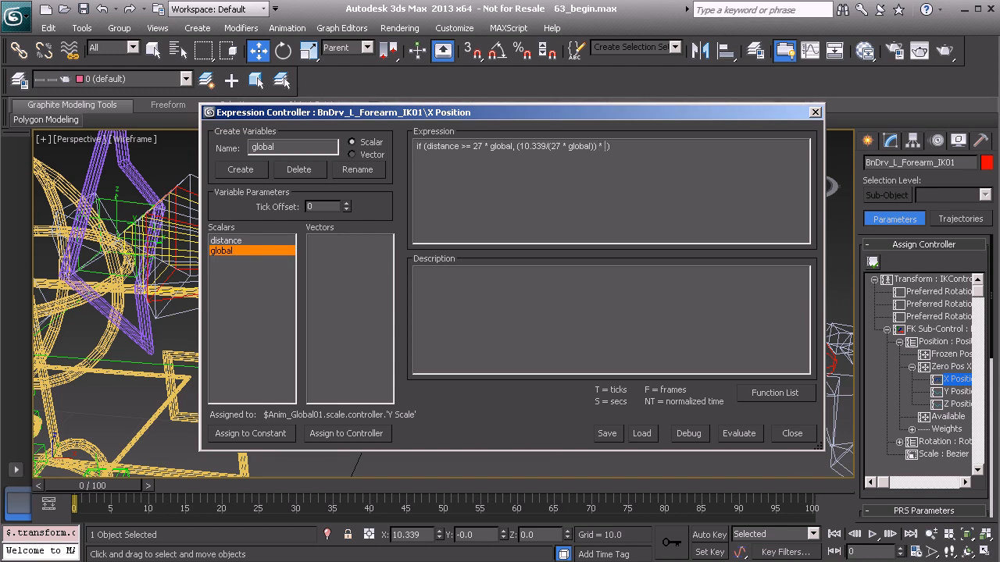
type("distance")
Step: Complete the expression as if (distance >= 27 * global, ((10.339/(27 * global)) * distance) - 10.339, 0 ) and evaluate it
left_click(517, 147)
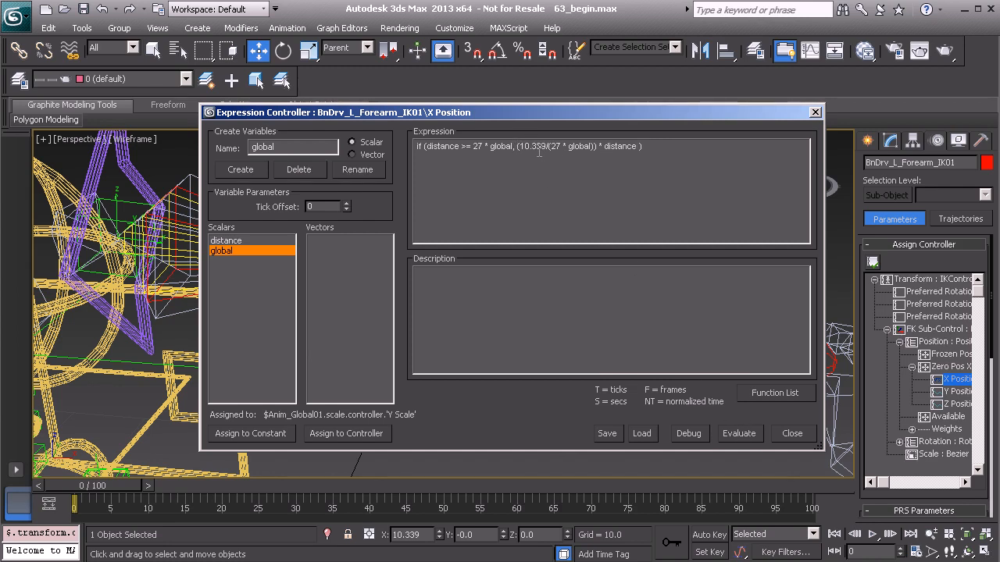
type("(")
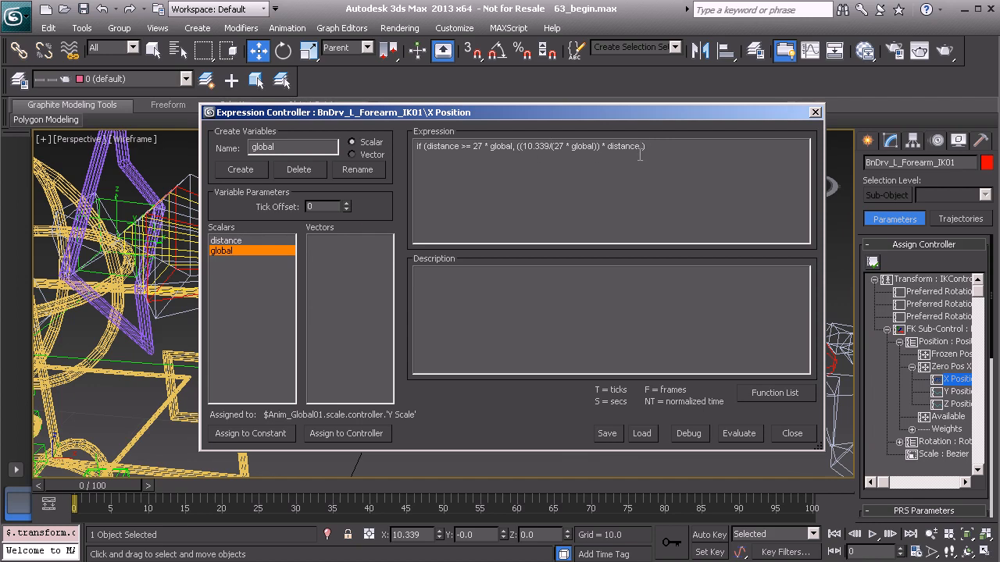
type(") ")
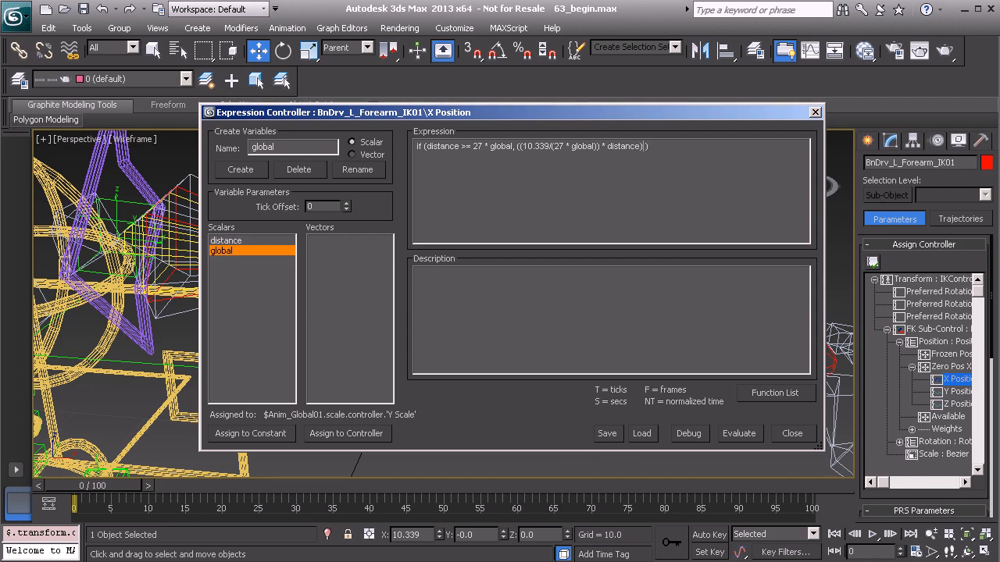
type(",")
left_click_drag(523, 147, 550, 149)
key("ctrl+c")
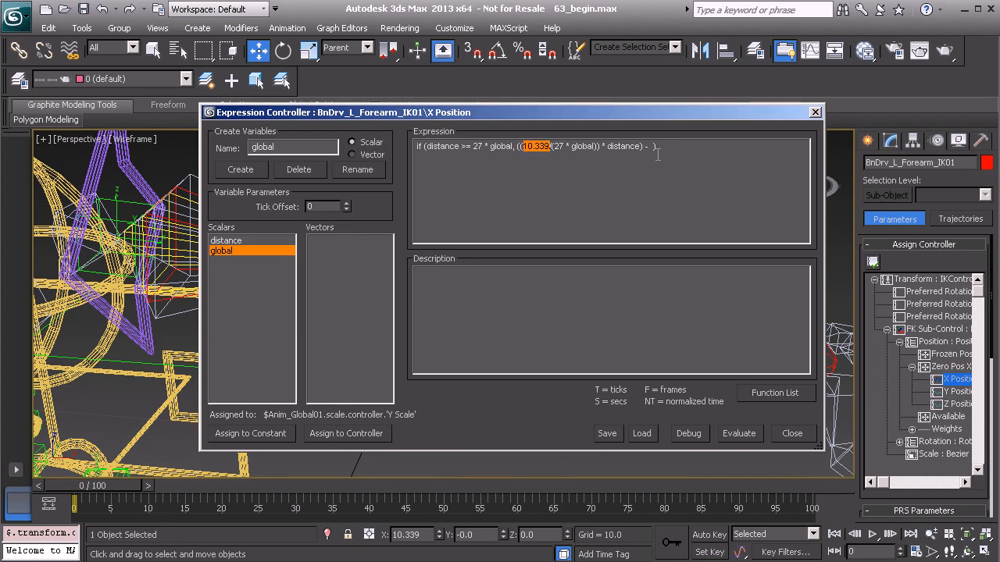
left_click(652, 147)
key("ctrl+v")
left_click(734, 431)
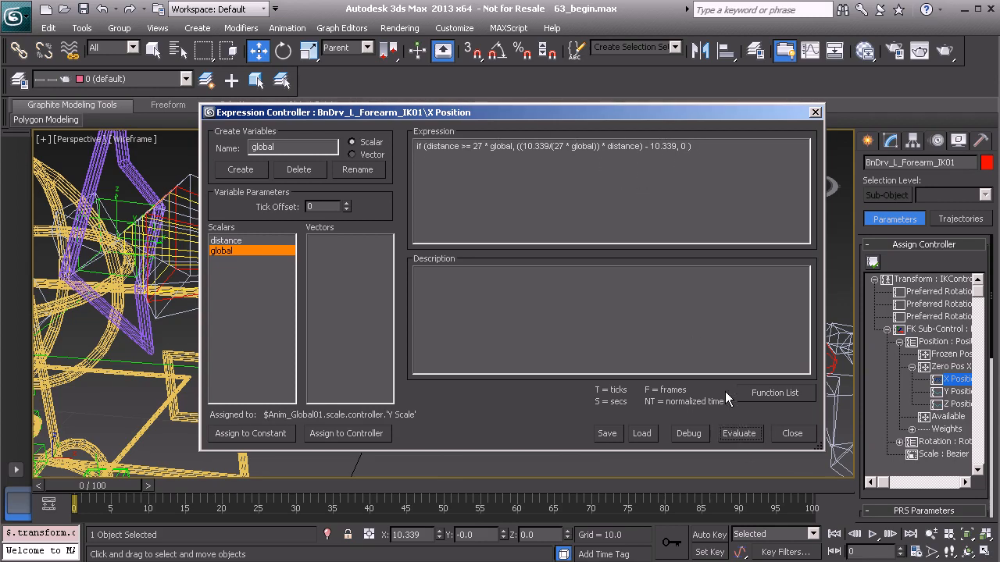
Step: Test the forearm stretch by pulling Anim_L_Arm_IK01 away from the body, and undo the move
left_click_drag(259, 113, 999, 124)
middle_click_drag(453, 256, 446, 323, "alt")
scroll(541, 273, "down", 5)
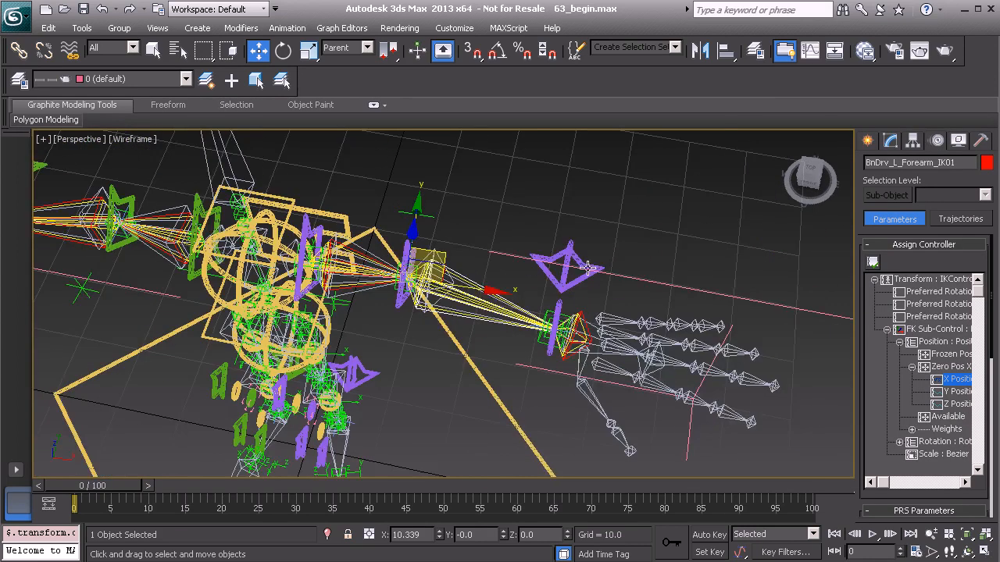
middle_click_drag(605, 278, 527, 278)
left_click(507, 285)
left_click_drag(508, 285, 871, 419)
key("ctrl+z")
Step: Create a scalar variable named enable in the forearm's X Position expression
middle_click_drag(379, 273, 467, 273)
left_click_drag(999, 131, 378, 110)
double_click(344, 143)
type("enable")
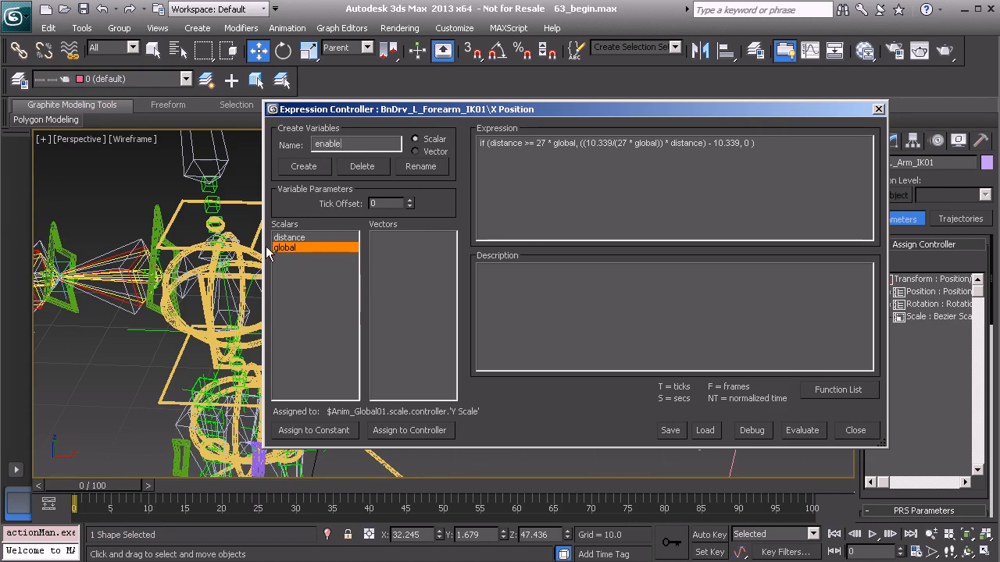
left_click(311, 167)
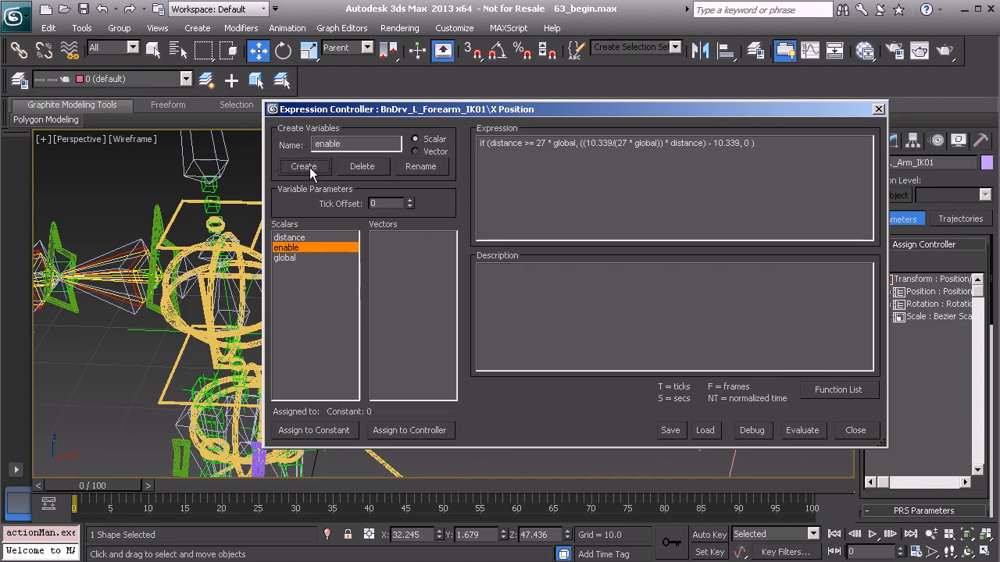
Step: Assign the enable variable to the L_Arm_IK_Stretch custom attribute in Anim_Chest01's Extra_Controls modifier
left_click(426, 430)
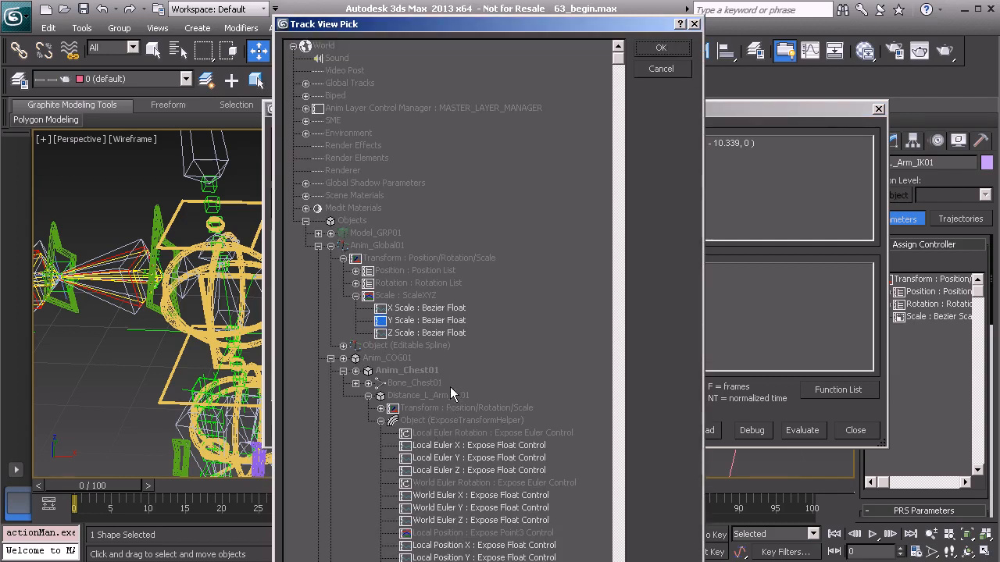
scroll(399, 360, "down", 3)
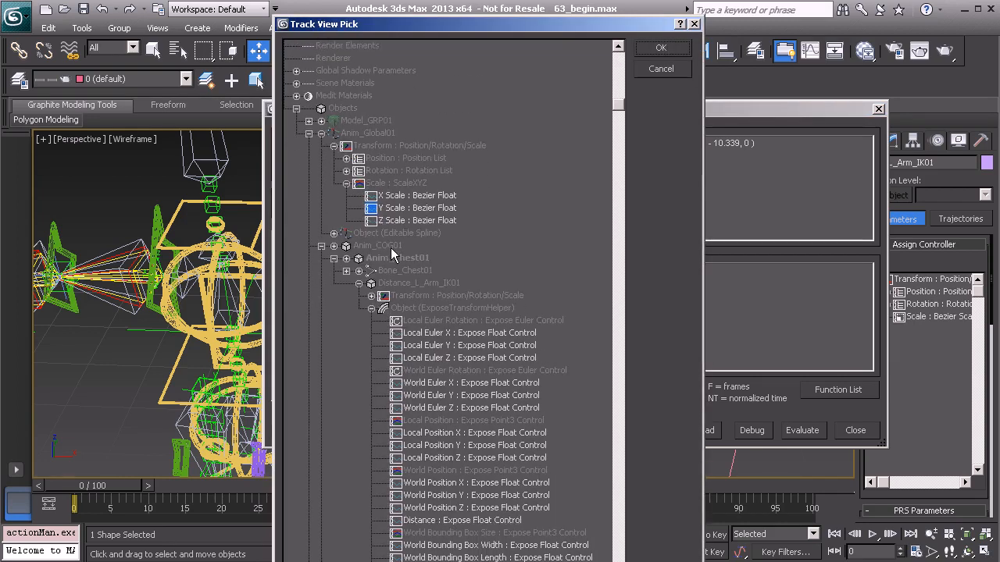
left_click(346, 258)
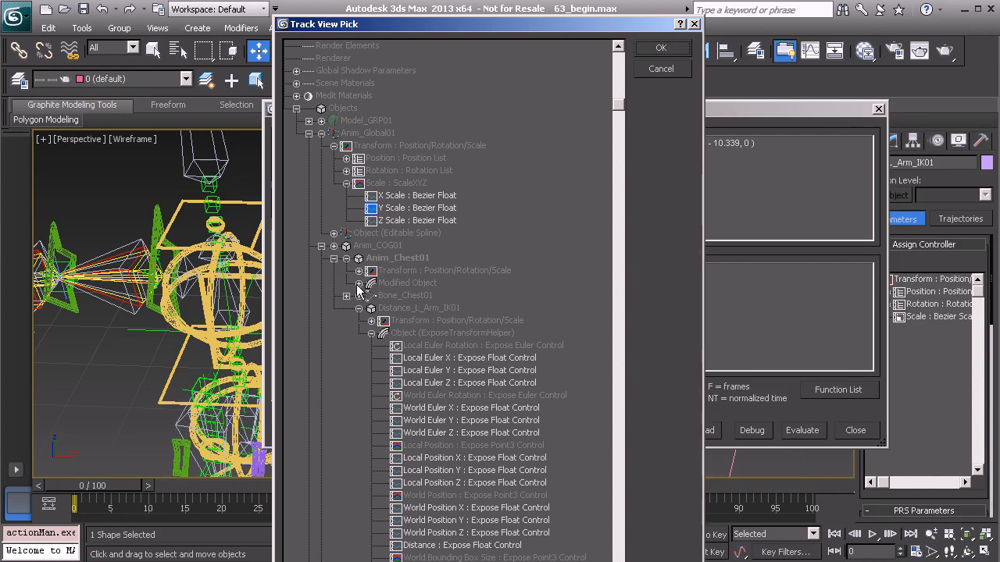
left_click(359, 283)
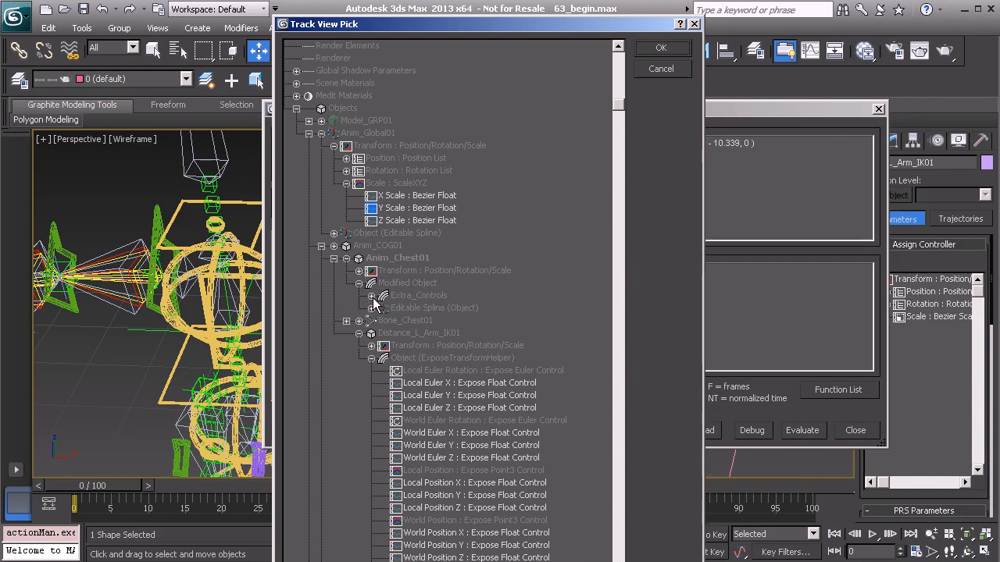
left_click(372, 296)
left_click(383, 308)
left_click(442, 334)
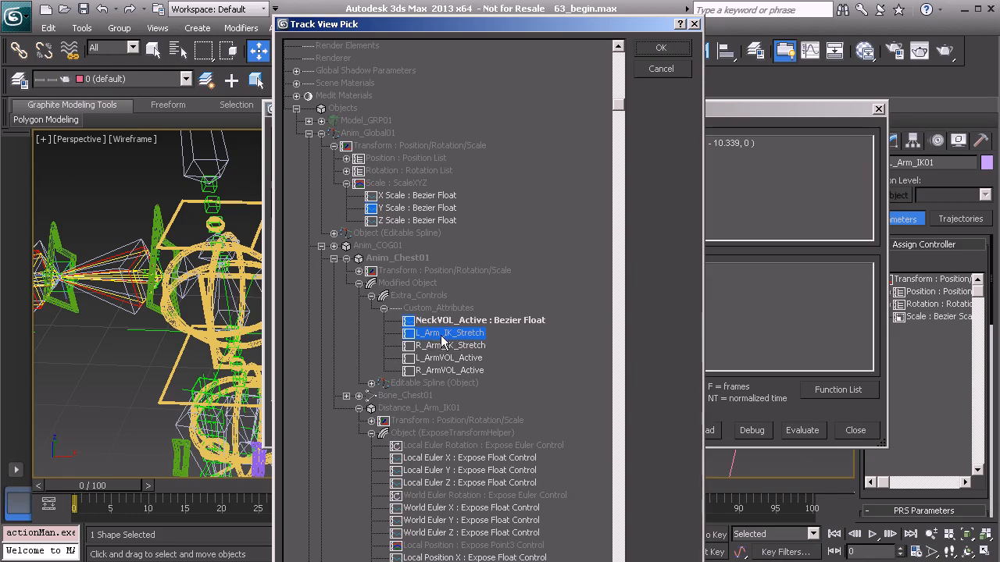
left_click(660, 48)
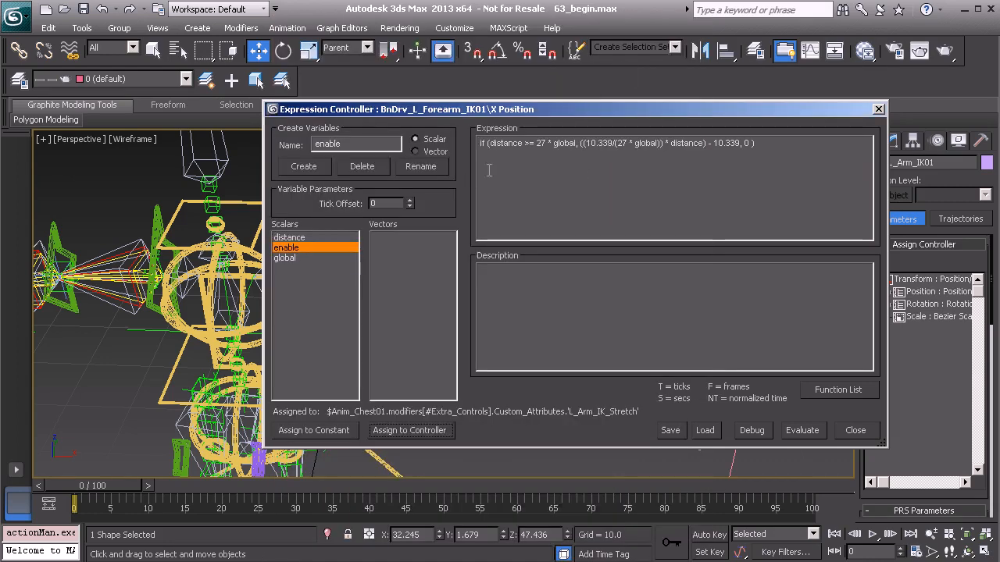
Step: Enclose the existing stretch expression in parentheses inside a new outer if statement
left_click(486, 144)
type("(")
left_click(782, 152)
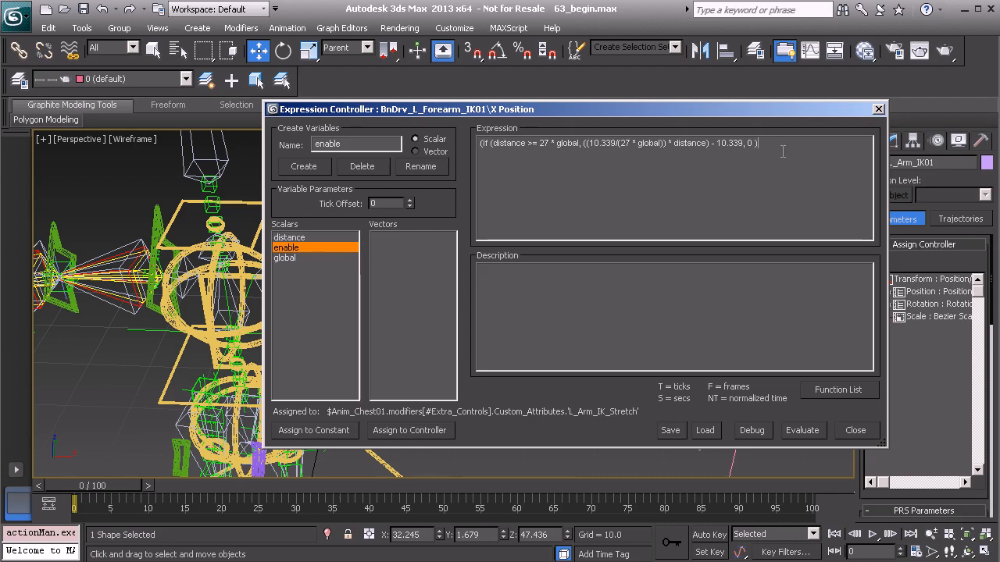
type(")")
left_click(479, 144)
type("if ")
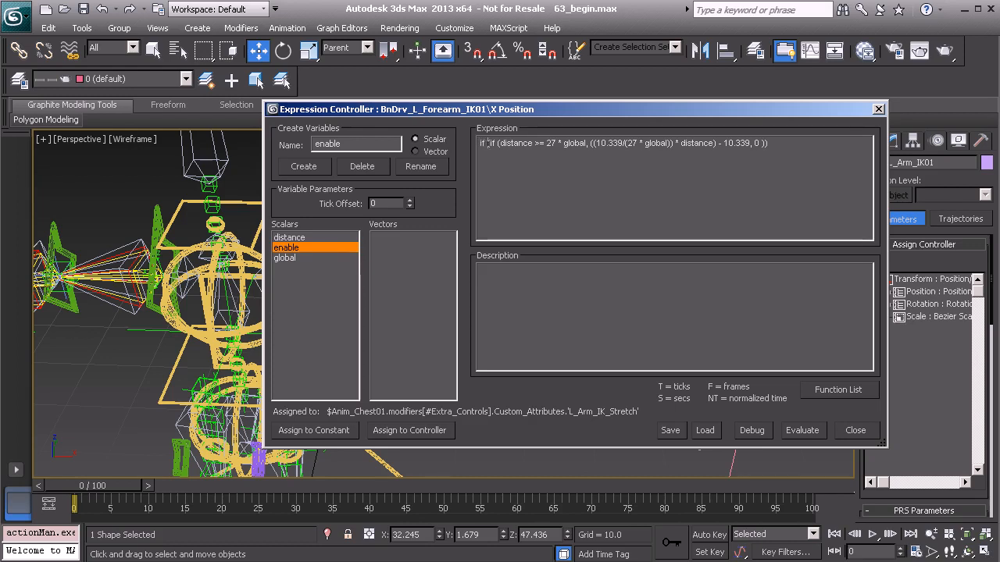
type("((")
left_click(779, 145)
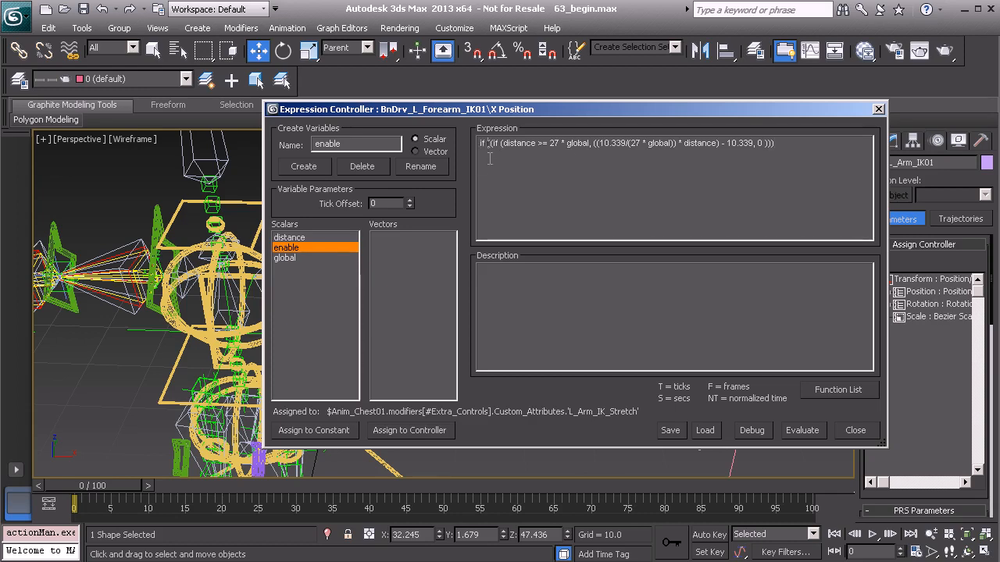
Step: Set the outer if condition to enable = 1 with 0 as its false result, and evaluate the expression
type("enable = ")
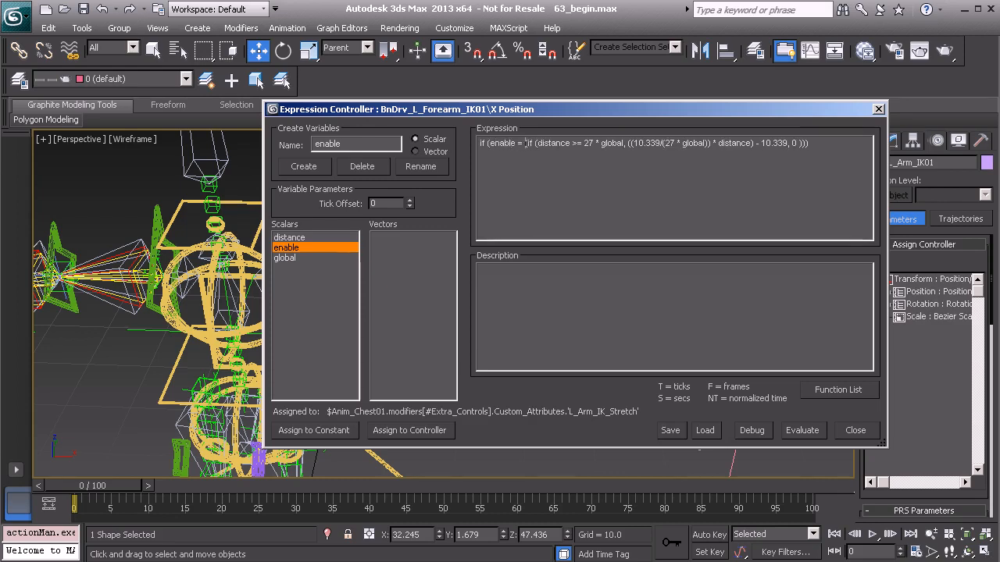
type("1,")
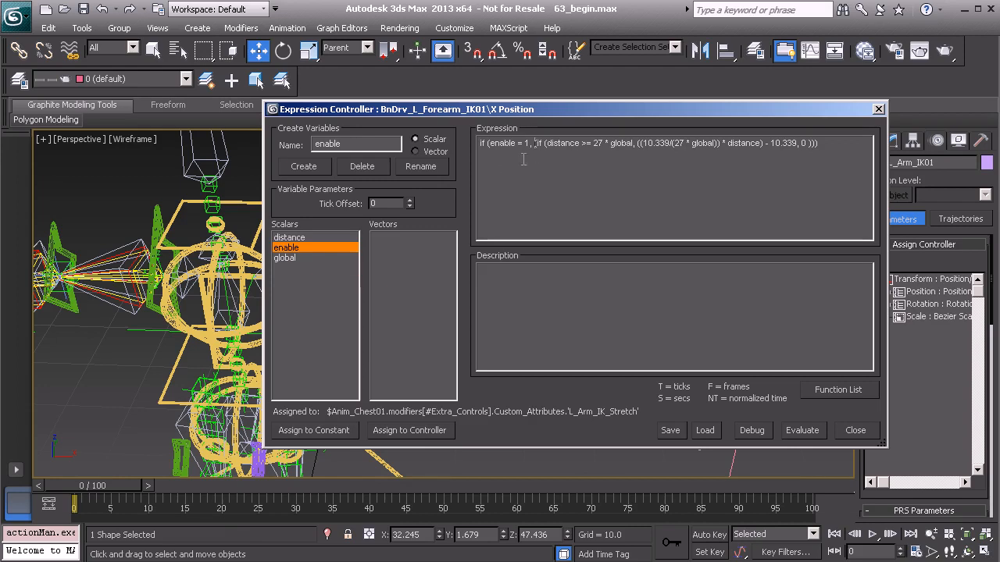
left_click(814, 157)
type("0")
Step: Test the arm before activating its stretch attribute by moving Anim_L_Arm_IK01 outward
left_click_drag(299, 109, 999, 113)
middle_click_drag(426, 207, 561, 298, "alt")
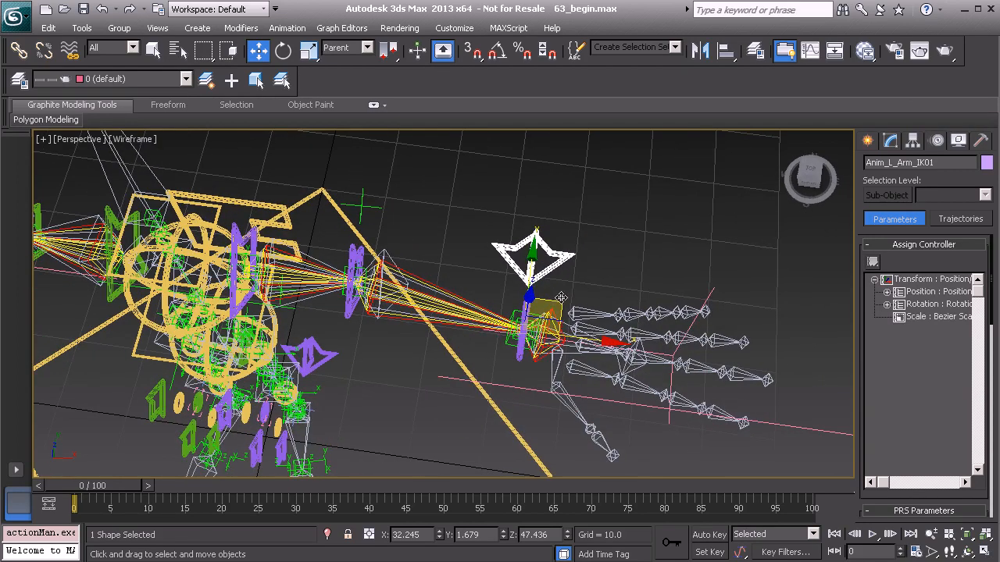
left_click_drag(556, 300, 601, 299)
Step: Switch on the L_Arm_IK_Stretch attribute on the chest control Anim_Chest01
middle_click_drag(601, 300, 302, 212, "alt")
left_click(303, 206)
left_click(891, 141)
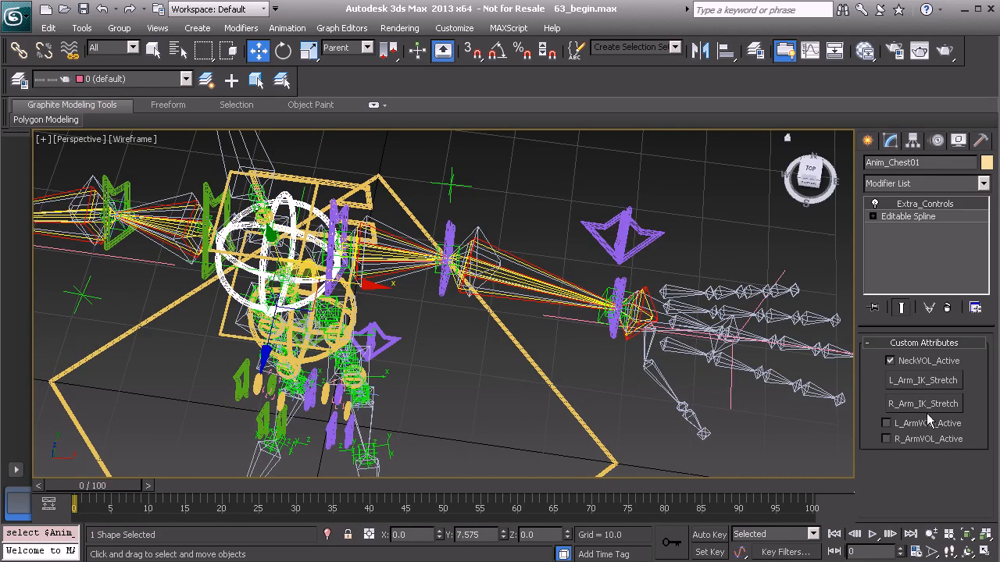
left_click(923, 380)
Step: Test the arm with L_Arm_IK_Stretch toggled by pulling Anim_L_Arm_IK01 far outward, and undo the move
middle_click_drag(554, 277, 396, 295)
left_click(459, 270)
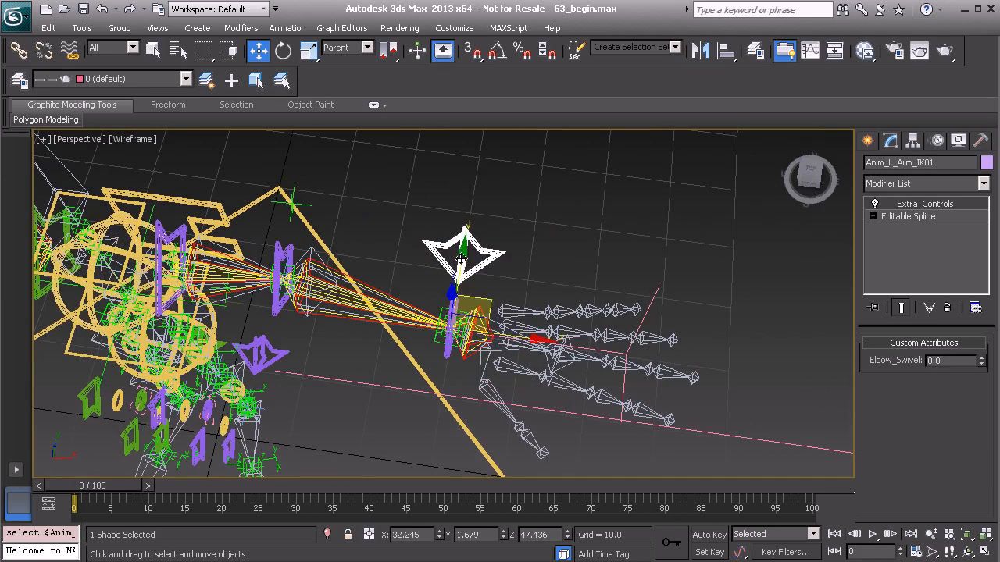
left_click_drag(492, 299, 815, 334)
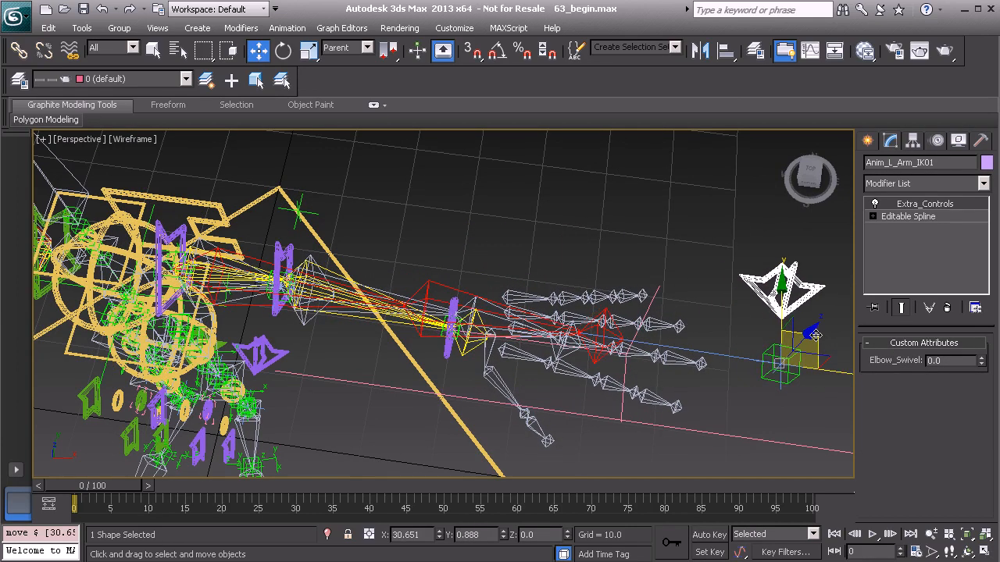
key("ctrl+z")
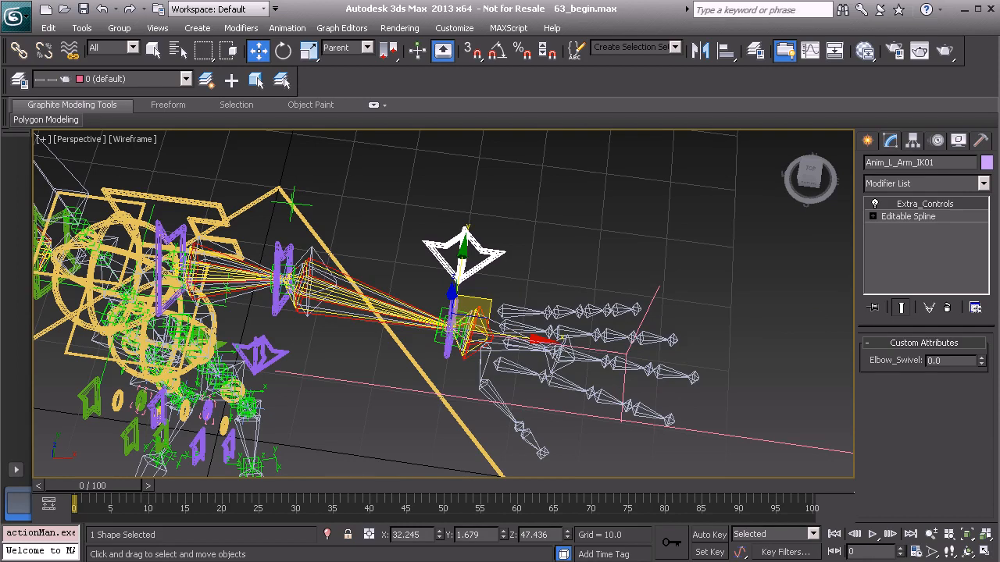
Step: Copy the full stretch expression from BnDrv_L_Forearm_IK01's X Position controller and close its expression window
left_click_drag(999, 147, 470, 144)
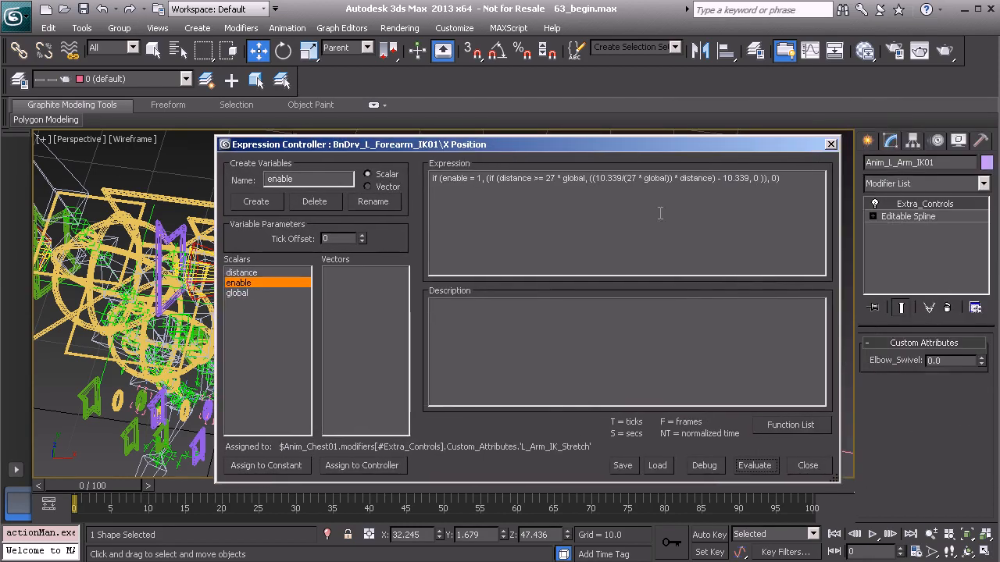
left_click_drag(797, 181, 438, 186)
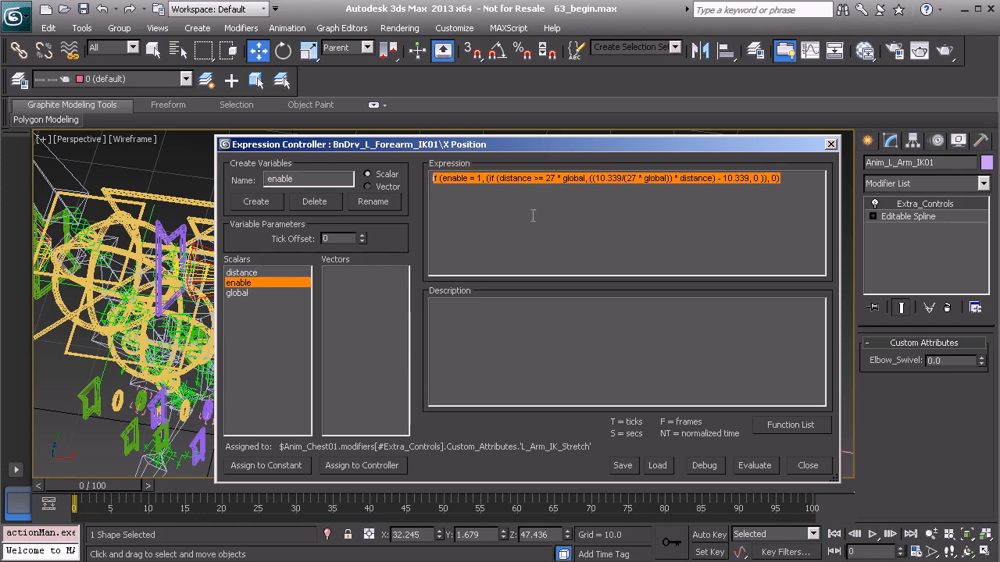
left_click(830, 146)
Step: Assign a Float Expression controller to the Zero Pos X Position track of the bone BnDrv_L_Wrist_IK01
middle_click_drag(499, 321, 556, 274)
scroll(555, 273, "up", 3)
left_click(585, 238)
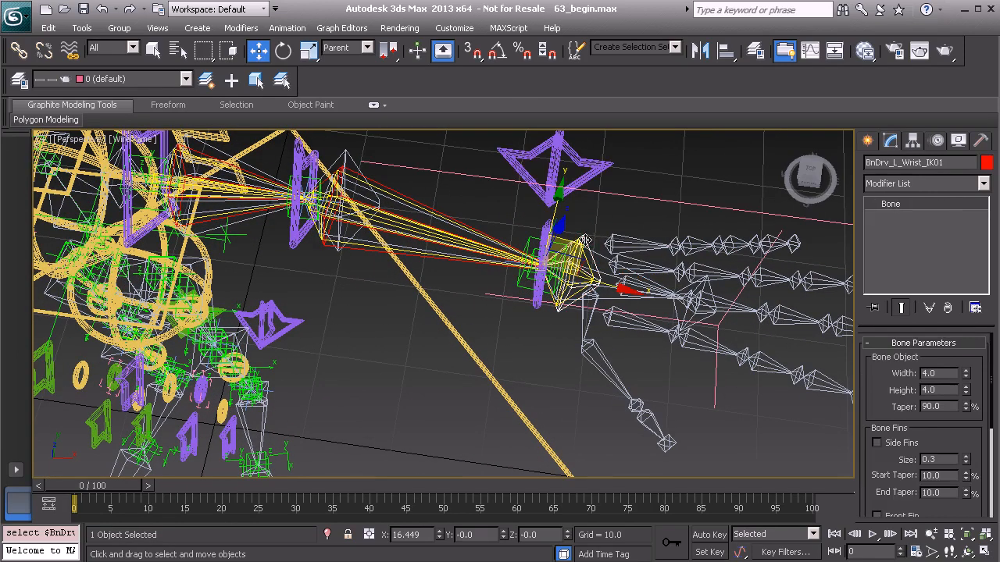
left_click(937, 145)
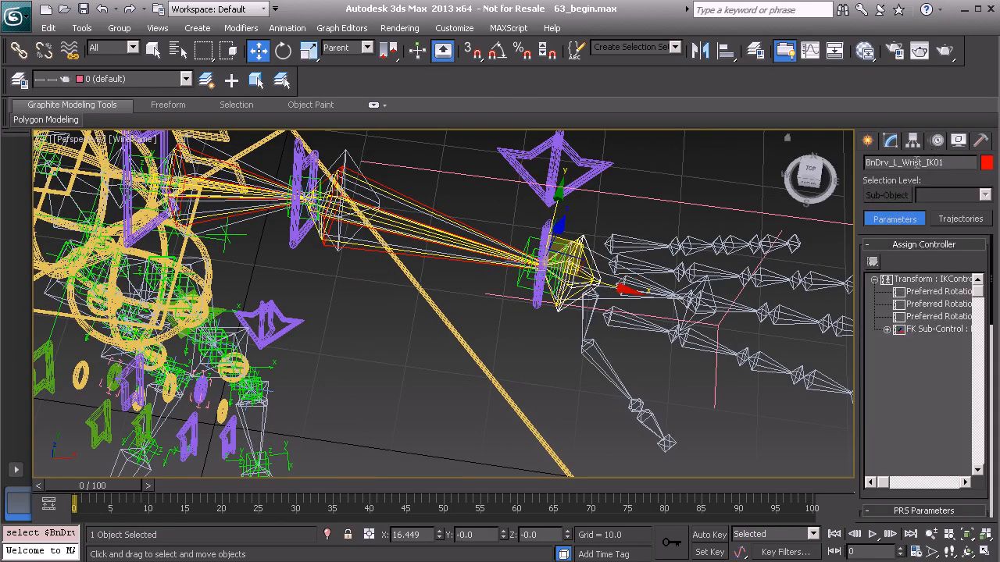
left_click(886, 329)
left_click(898, 342)
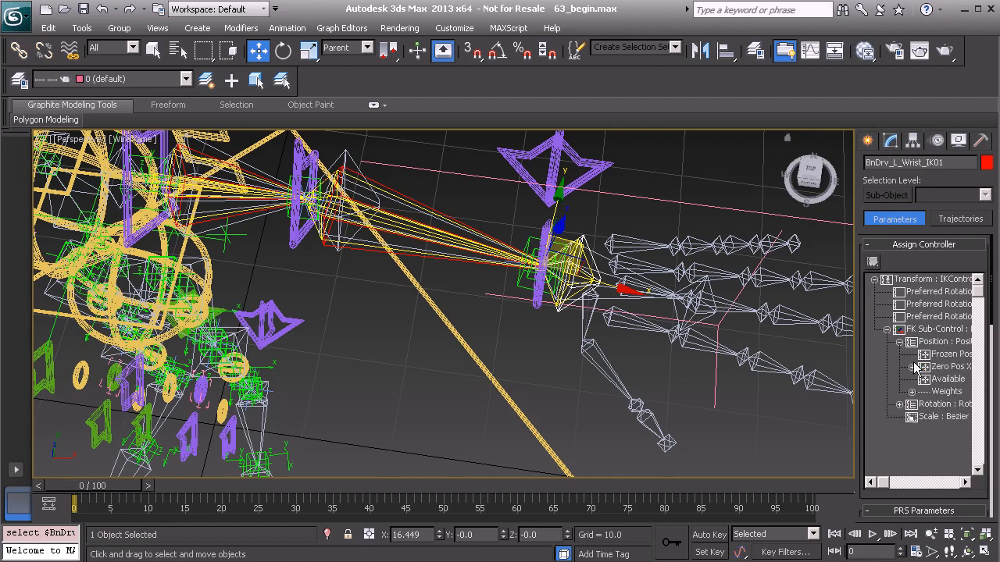
left_click(912, 366)
left_click(954, 380)
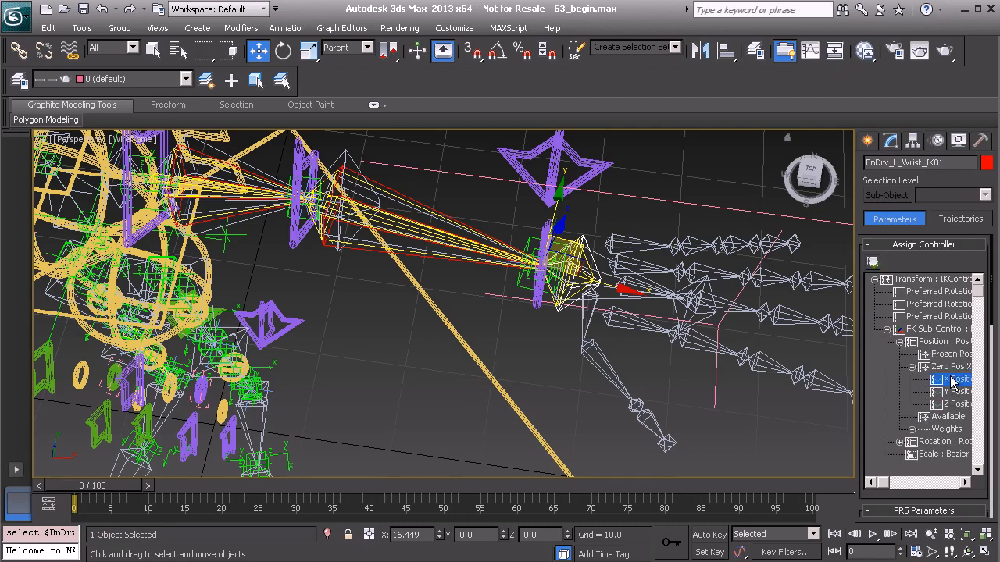
left_click(872, 263)
left_click(457, 196)
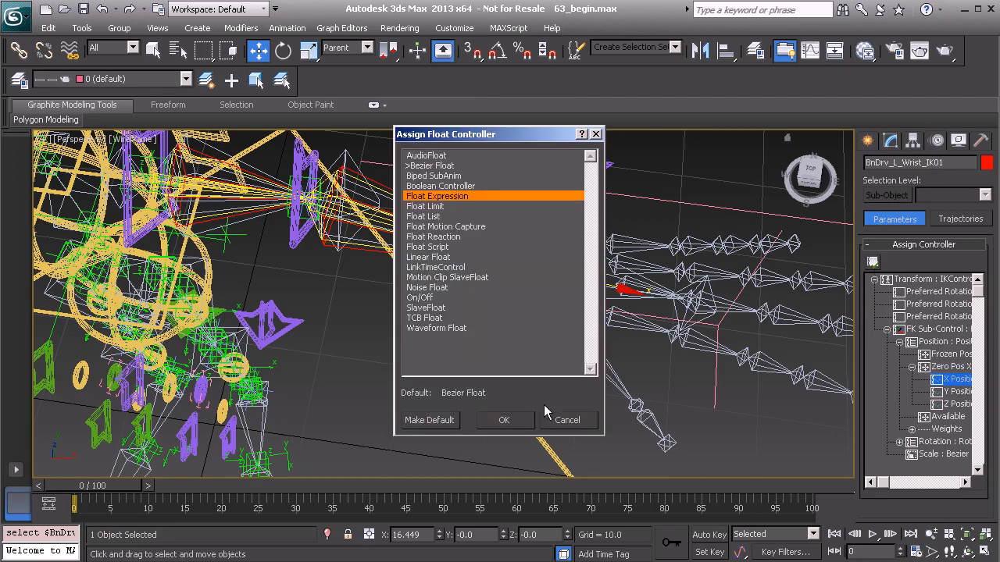
left_click(504, 420)
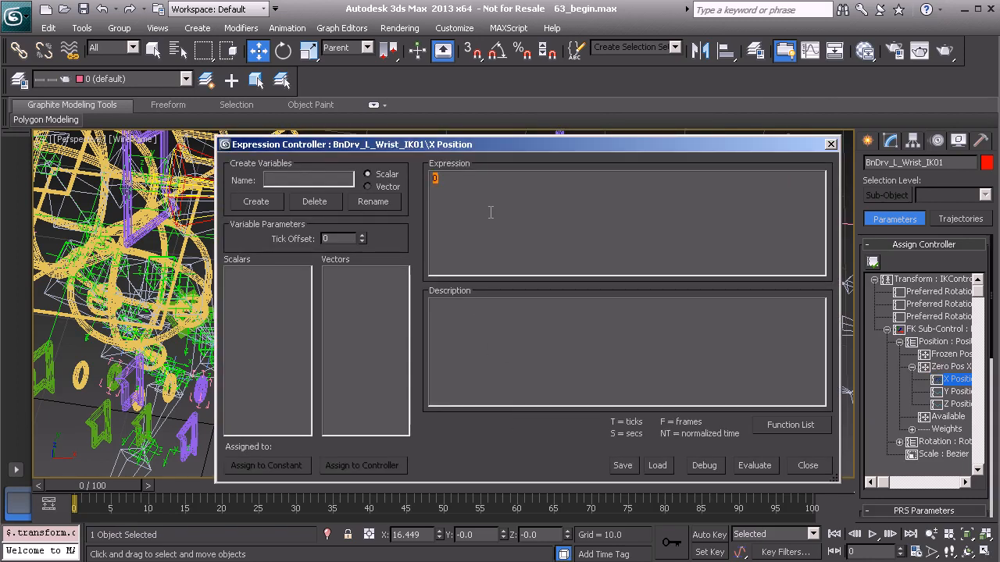
Step: Paste the copied forearm expression into the wrist's controller and create the scalar variables enable, global and distance
type("if (enable = 1, (if (distance >= 27 * global, ((10.339/(27 * global)) * distance) - 10.339, 0 )), 0)")
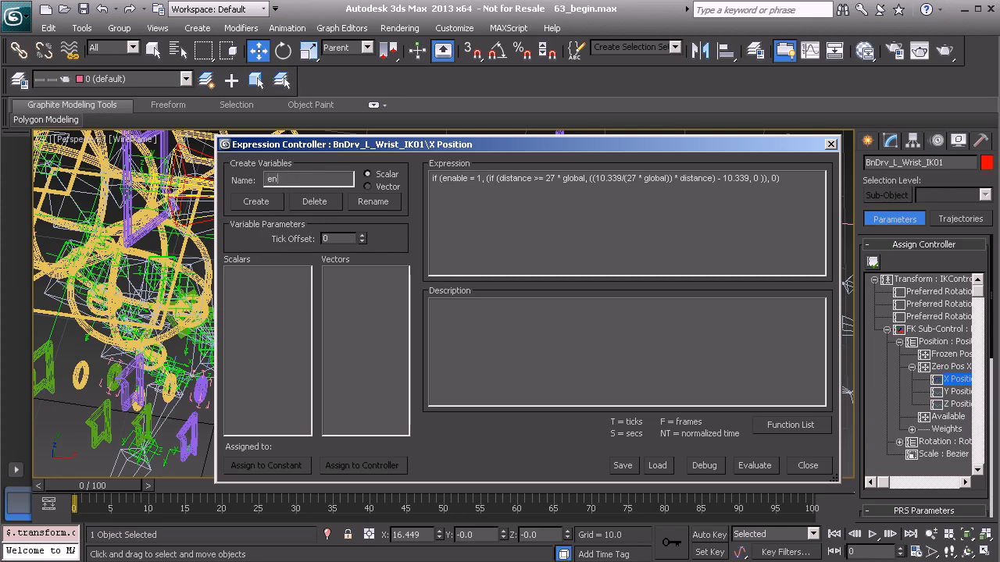
left_click(270, 201)
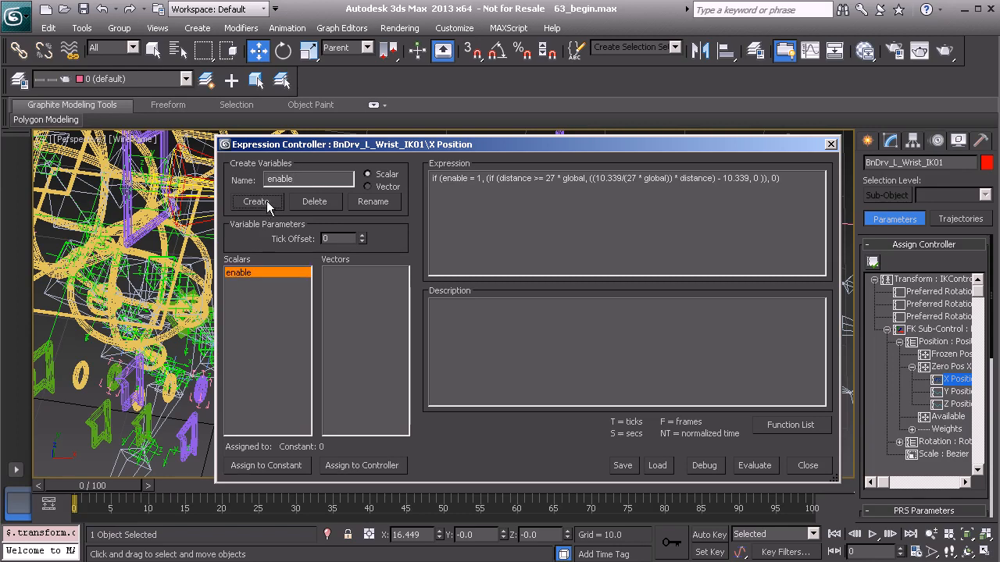
double_click(315, 179)
type("global")
left_click(256, 201)
double_click(295, 178)
type("distance")
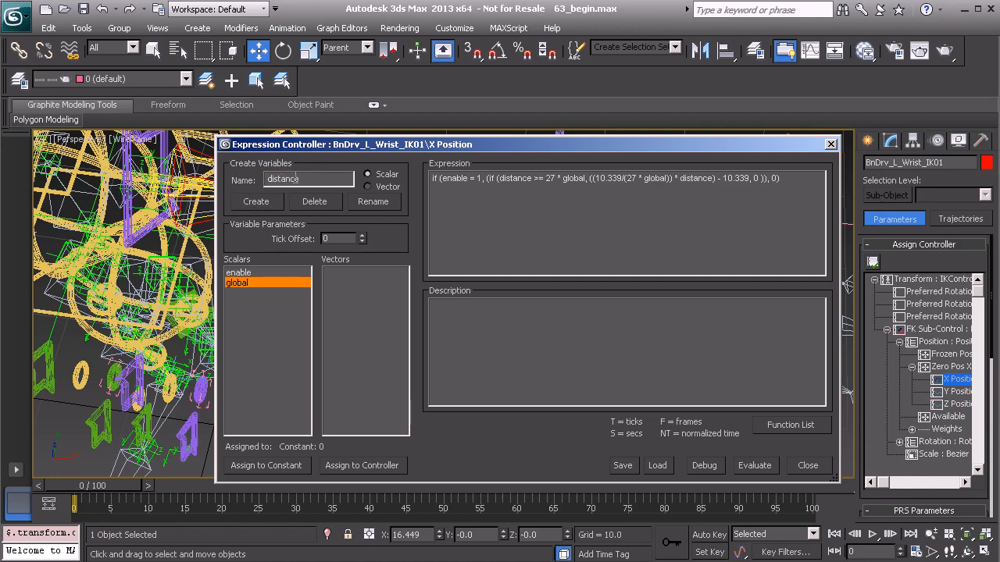
left_click(264, 205)
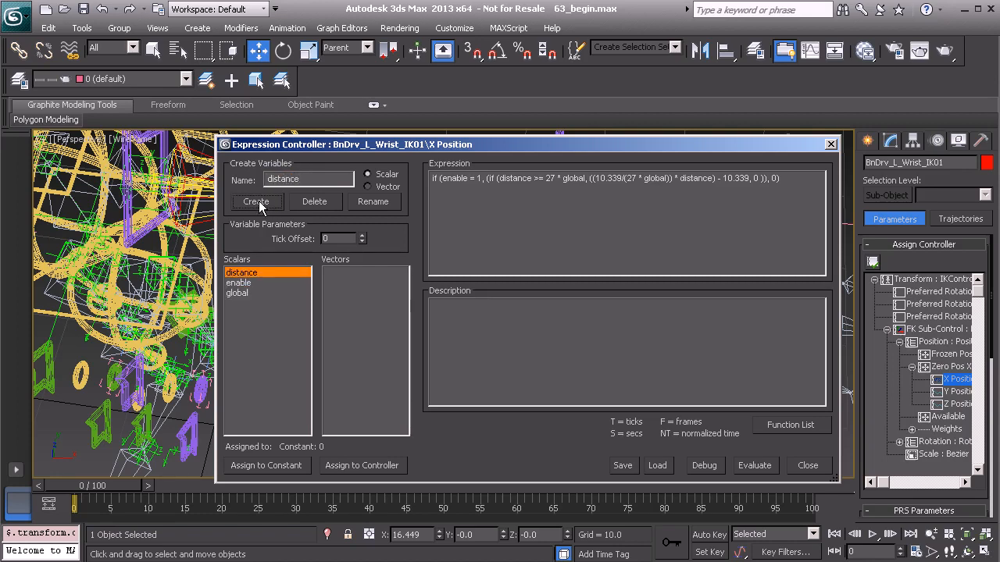
Step: Assign the distance variable to the Distance track of the Distance_L_Arm_IK01 helper
left_click(362, 466)
scroll(375, 328, "down", 4)
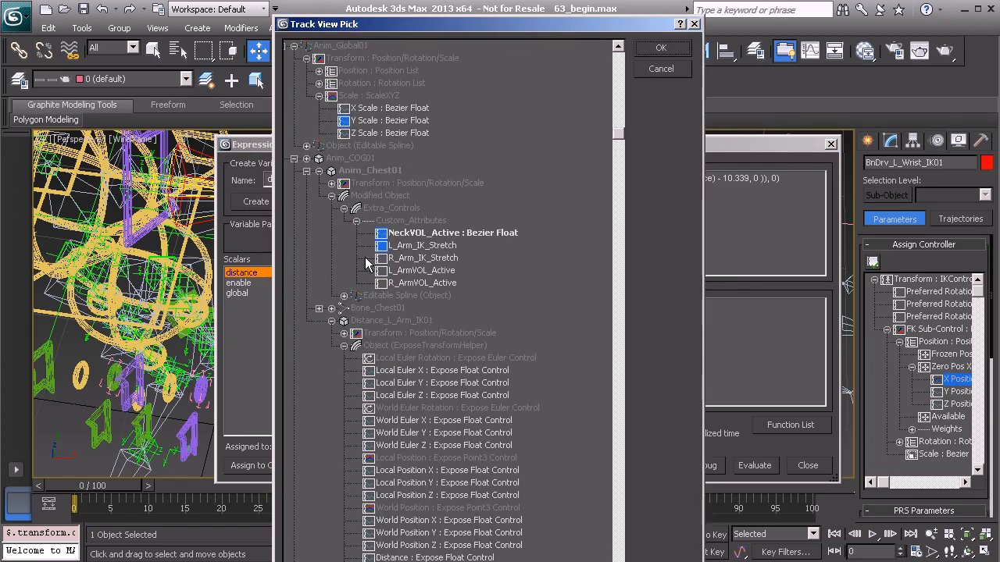
scroll(389, 348, "down", 4)
left_click(393, 420)
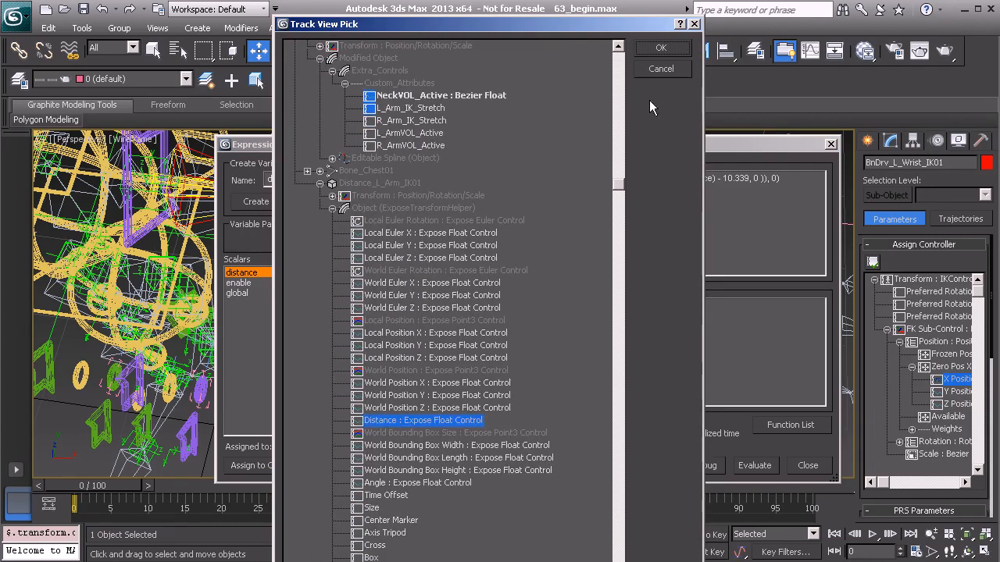
left_click(660, 47)
Step: Assign the enable variable to the L_Arm_IK_Stretch attribute of Anim_Chest01
left_click(238, 283)
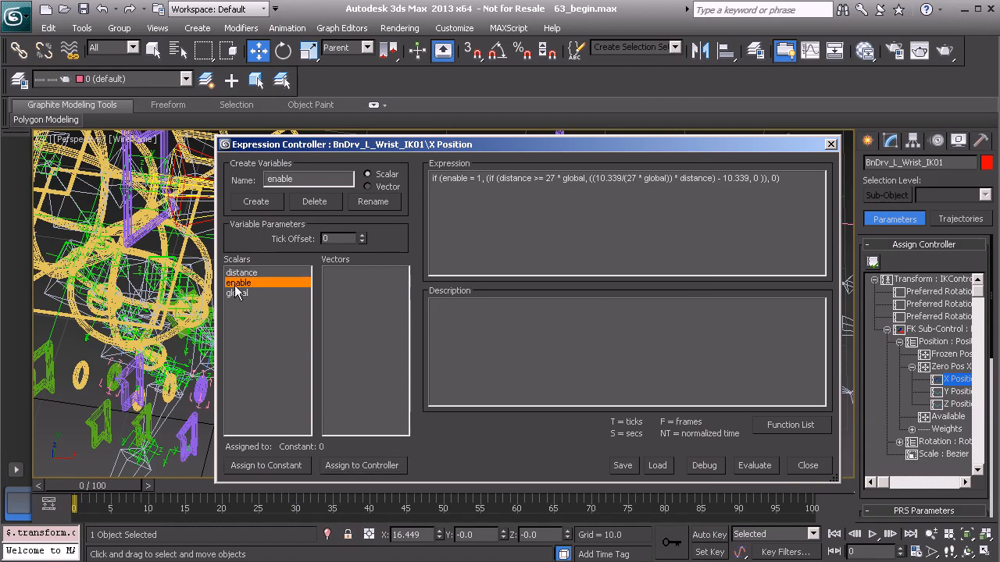
left_click(361, 465)
scroll(406, 390, "down", 1)
left_click(435, 383)
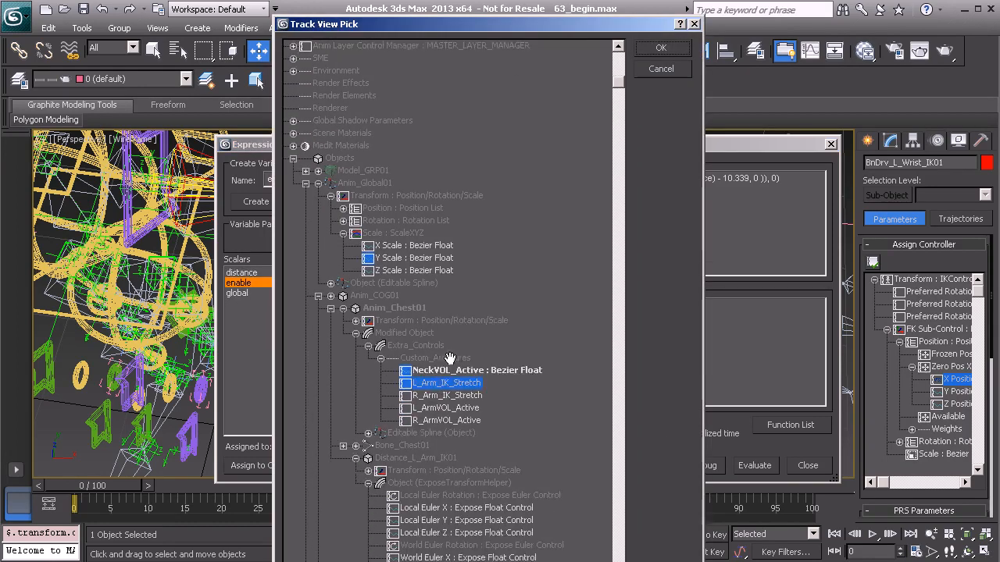
left_click(661, 47)
Step: Assign the global variable to the Y Scale track of Anim_Global01
left_click(237, 293)
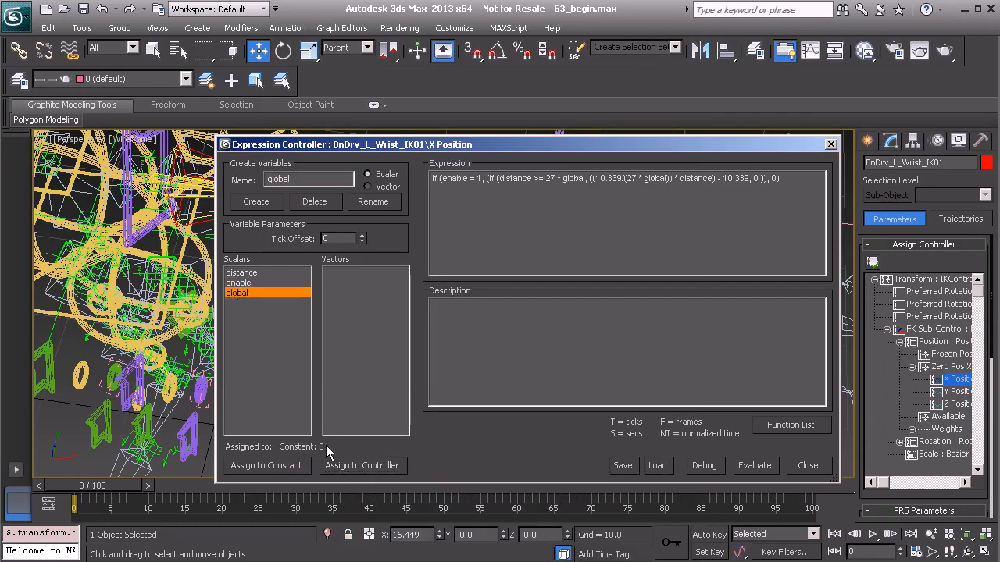
left_click(352, 465)
left_click(405, 320)
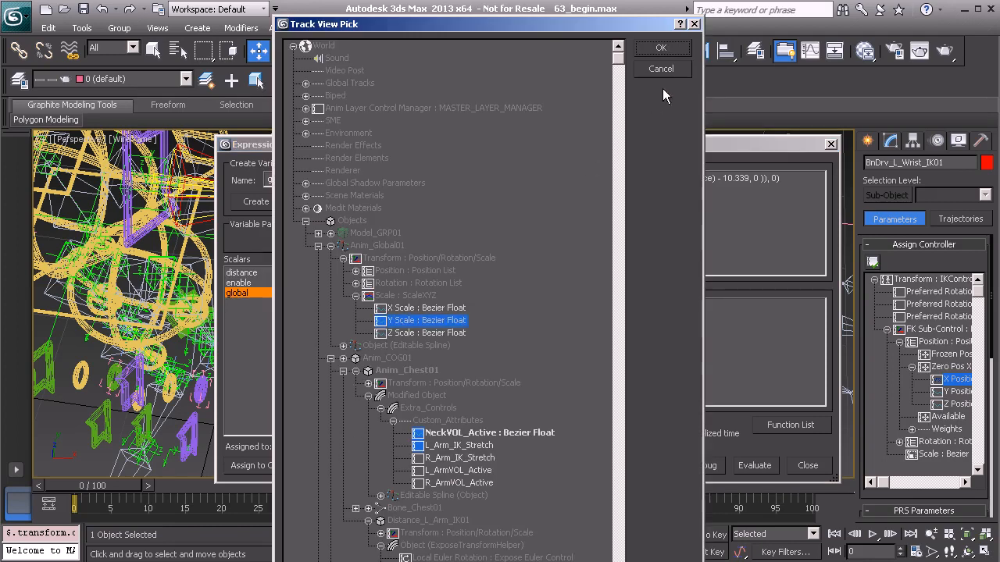
left_click(670, 50)
Step: Replace both 10.339 values in the wrist expression with the bone's X position of 16.449, evaluate it and close the controller
left_click_drag(546, 144, 489, 40)
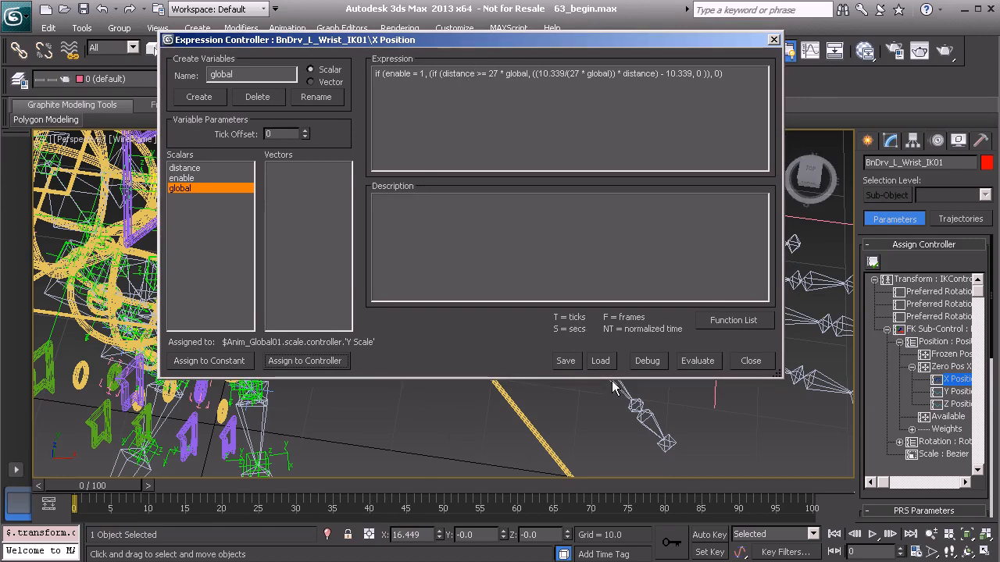
left_click(409, 535)
key("ctrl+c")
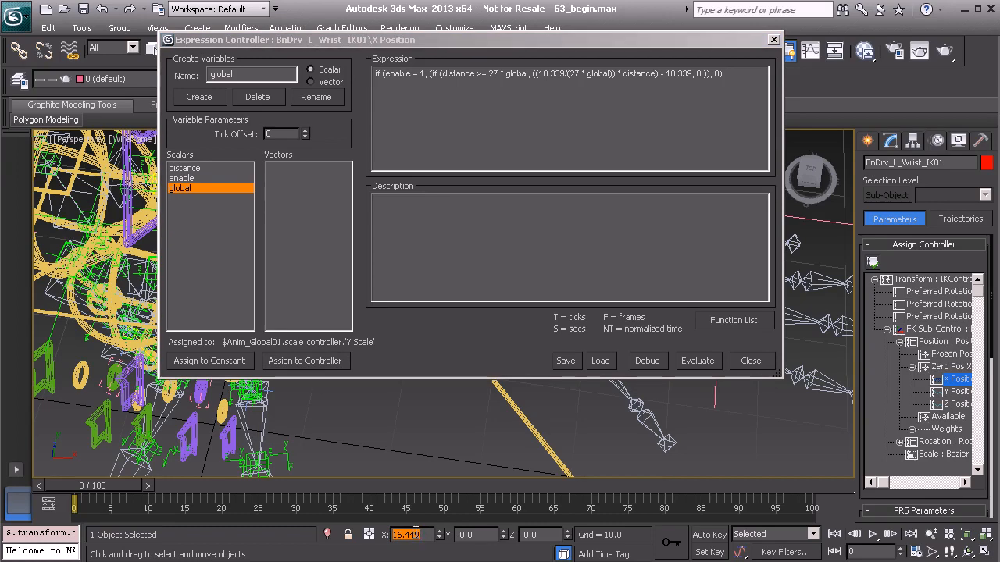
double_click(541, 75)
left_click_drag(550, 78, 566, 84)
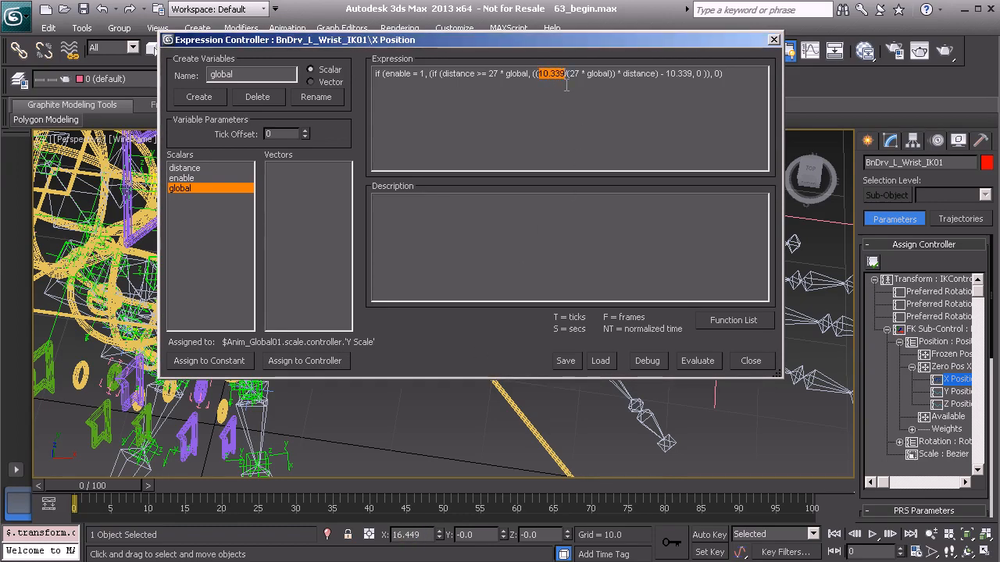
key("ctrl+v")
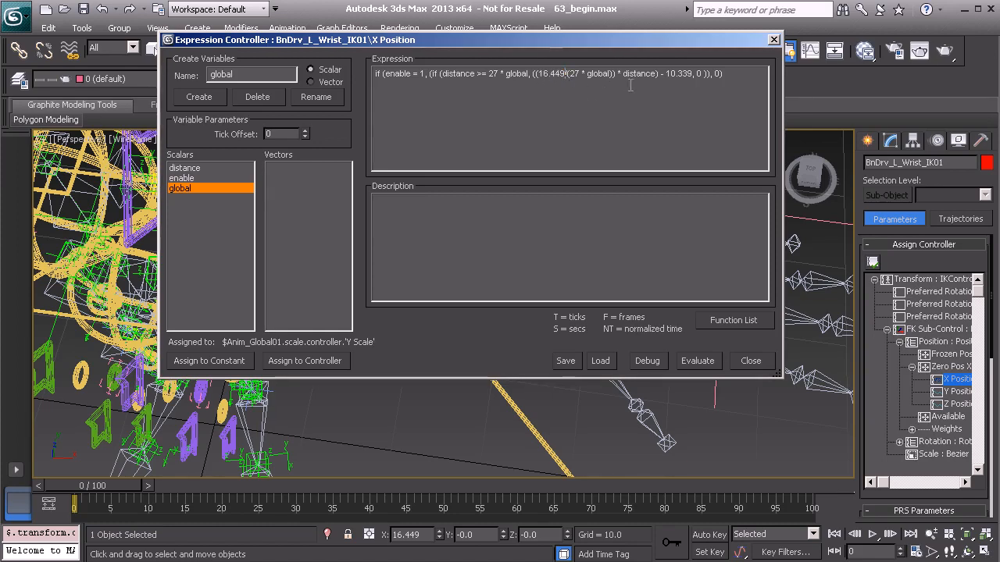
left_click_drag(666, 78, 692, 82)
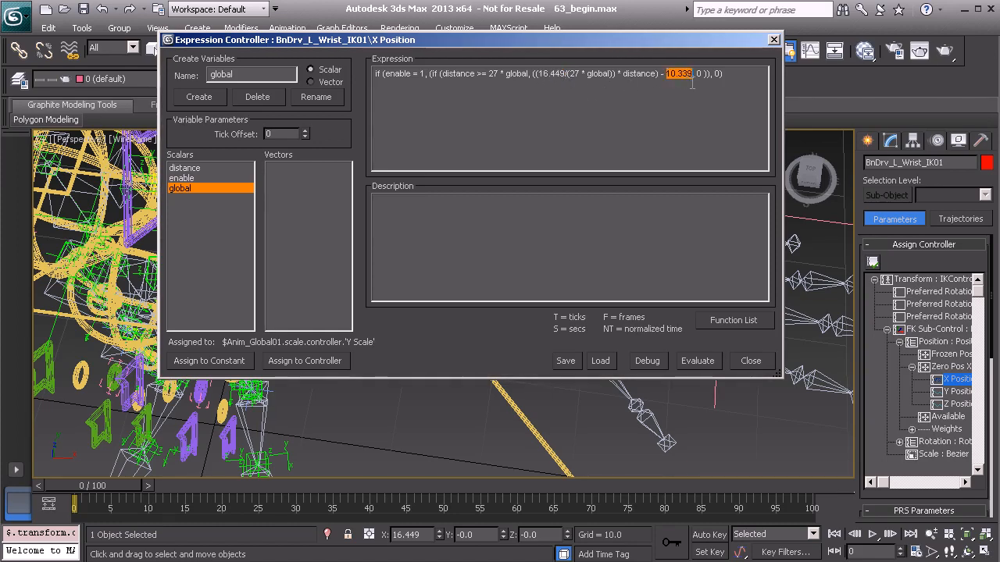
key("ctrl+v")
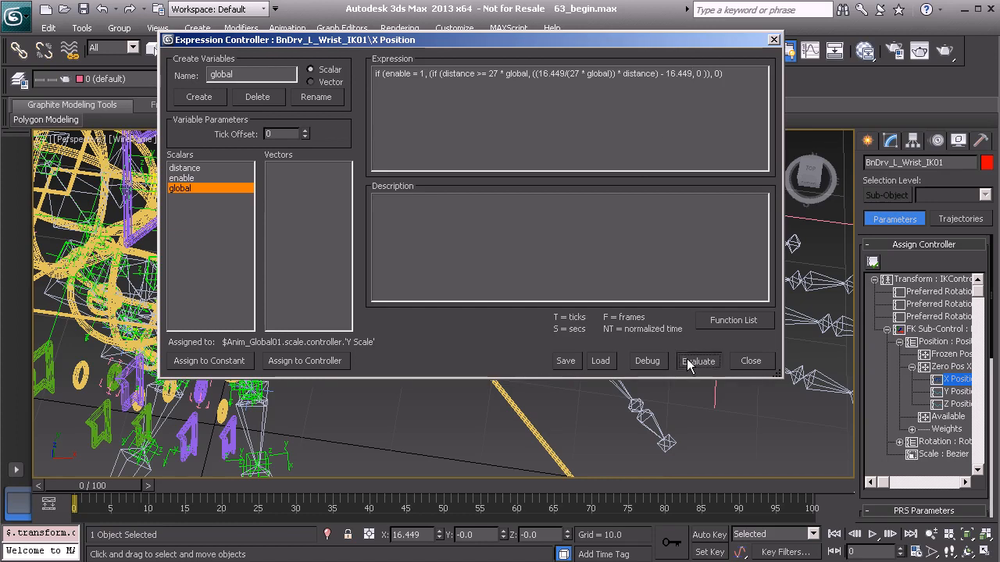
left_click(773, 39)
Step: Test the wrist stretch by moving Anim_L_Arm_IK01 outward to about X 58.98
middle_click_drag(603, 324, 531, 382)
scroll(457, 248, "down", 2)
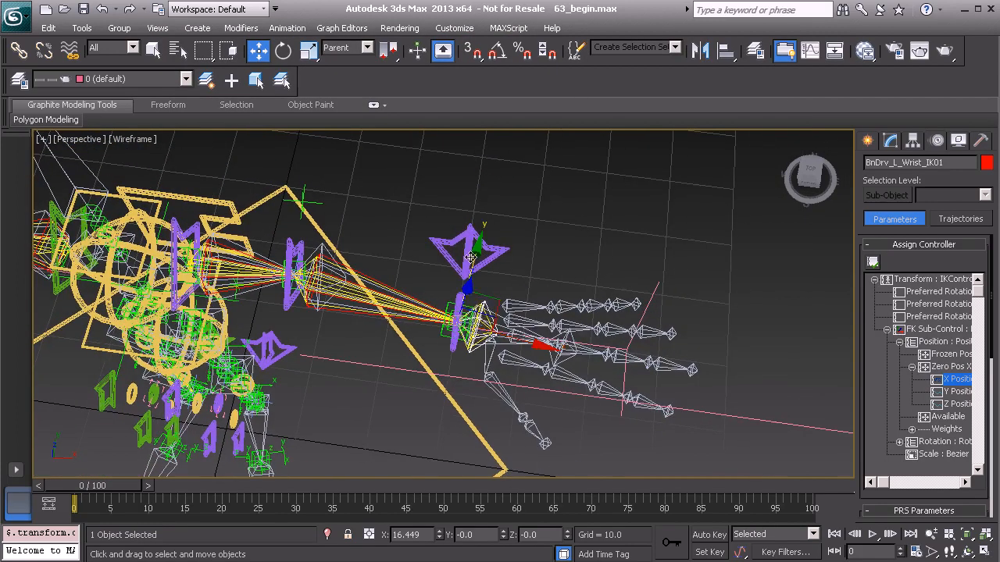
left_click(470, 256)
middle_click_drag(469, 257, 518, 296, "alt")
left_click_drag(517, 296, 769, 334)
left_click_drag(762, 336, 744, 321)
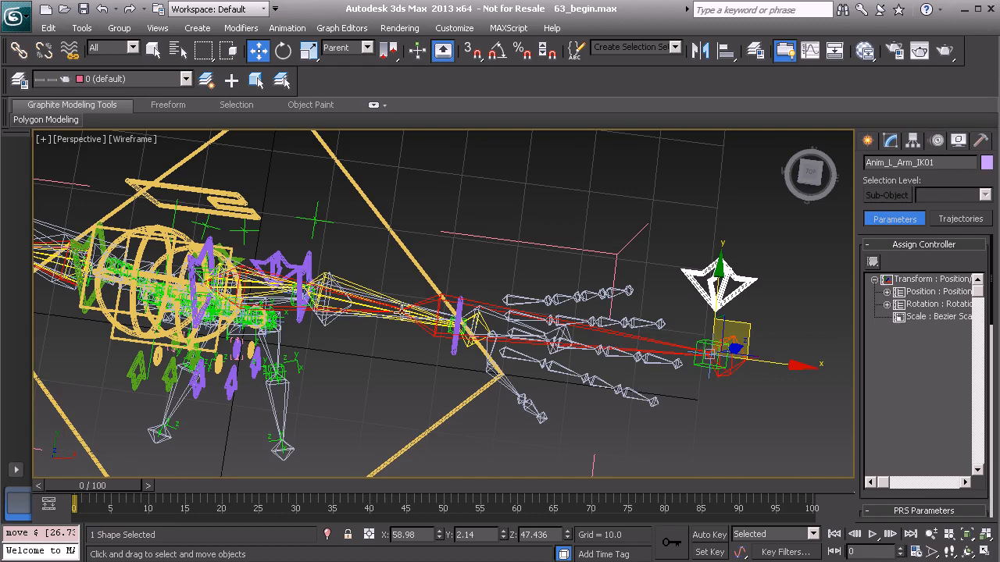
Step: Toggle L_Arm_IK_Stretch on Anim_Chest01 off and on to check the stretched arm, leaving it switched on
middle_click_drag(406, 311, 192, 281, "alt")
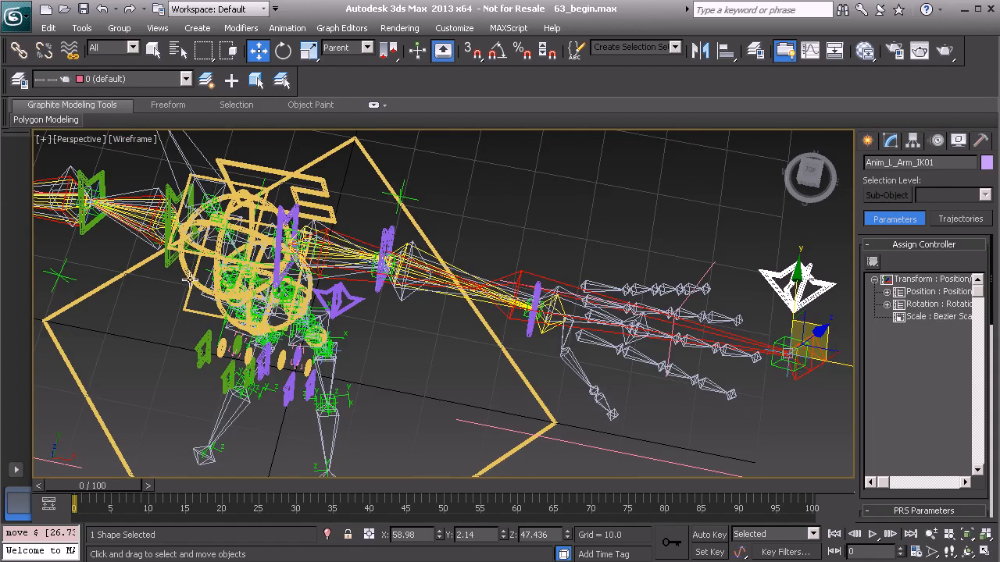
left_click(192, 280)
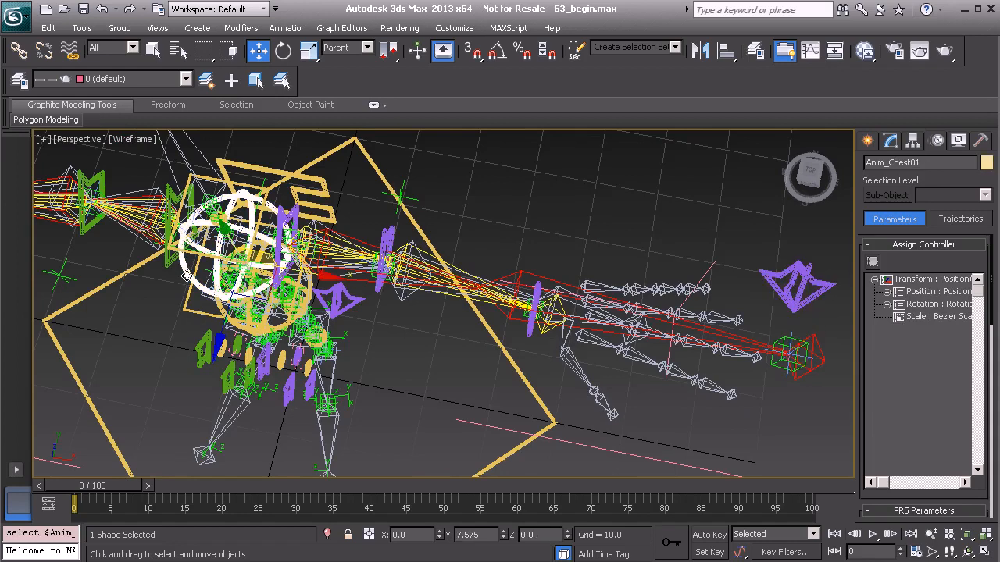
left_click(890, 142)
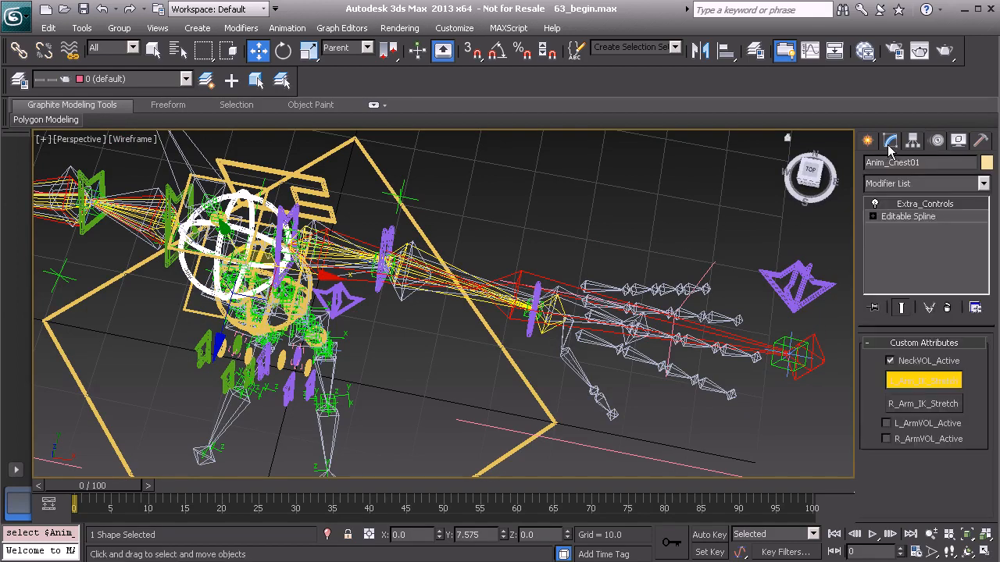
left_click(906, 380)
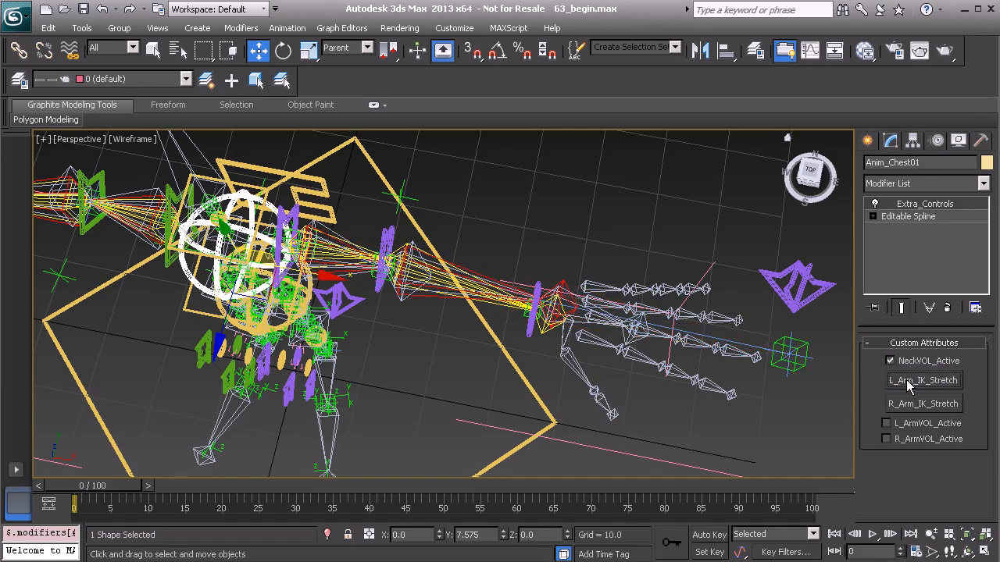
left_click(906, 379)
left_click(906, 380)
left_click(905, 380)
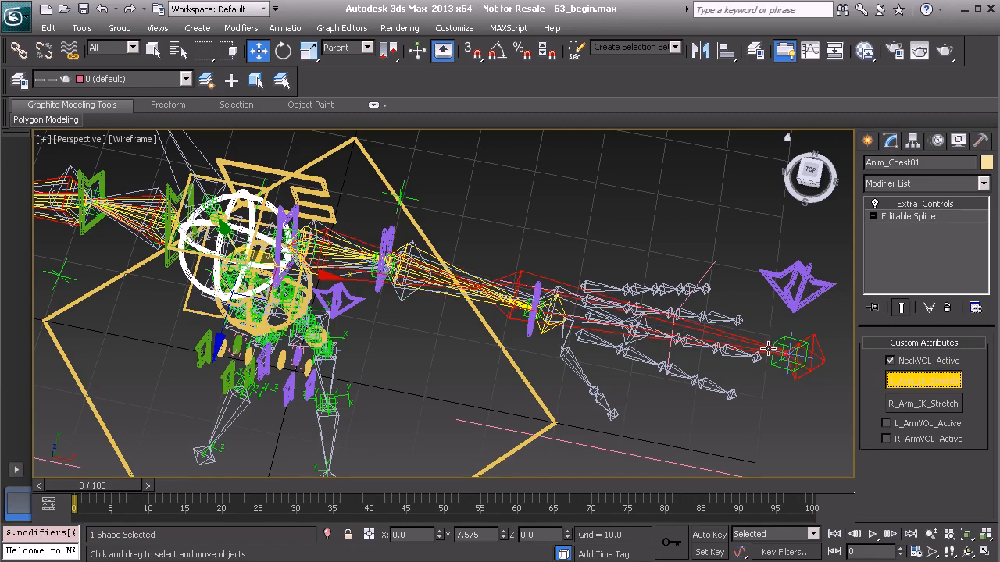
Step: Reset Anim_L_Arm_IK01 to its rest pose with Transform To Zero
middle_click_drag(718, 338, 628, 326)
left_click(734, 277)
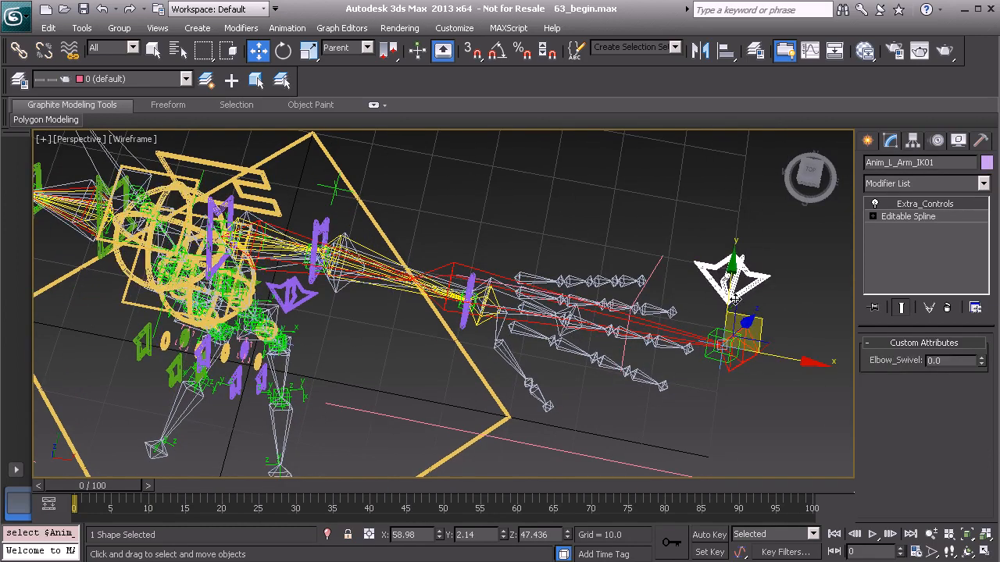
right_click(496, 211)
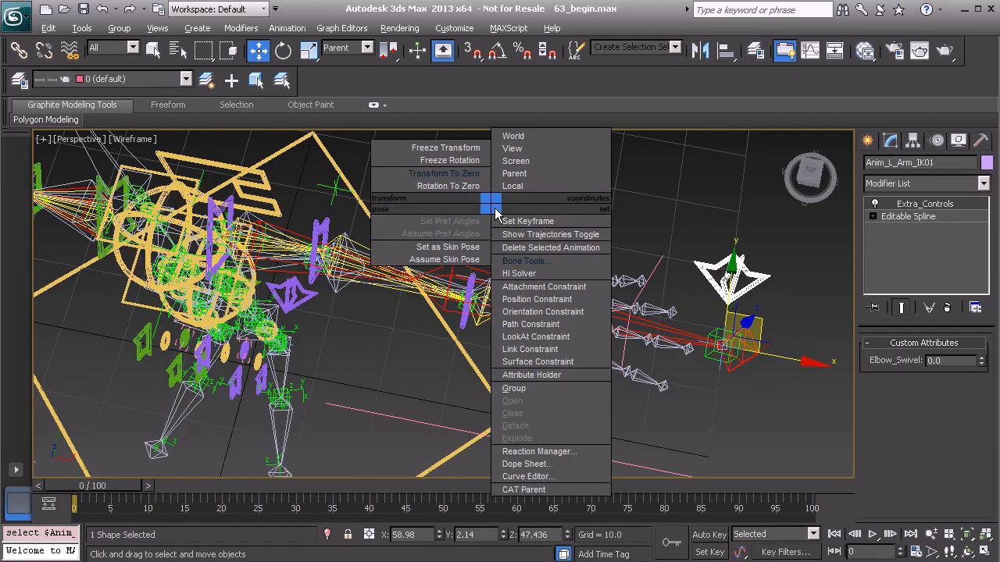
left_click(438, 176)
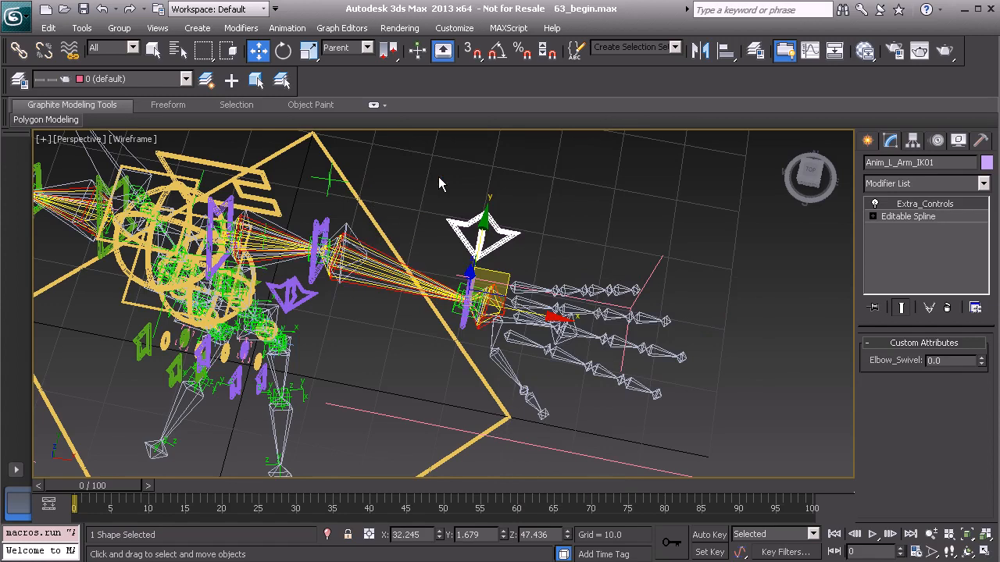
middle_click_drag(430, 190, 418, 259, "alt")
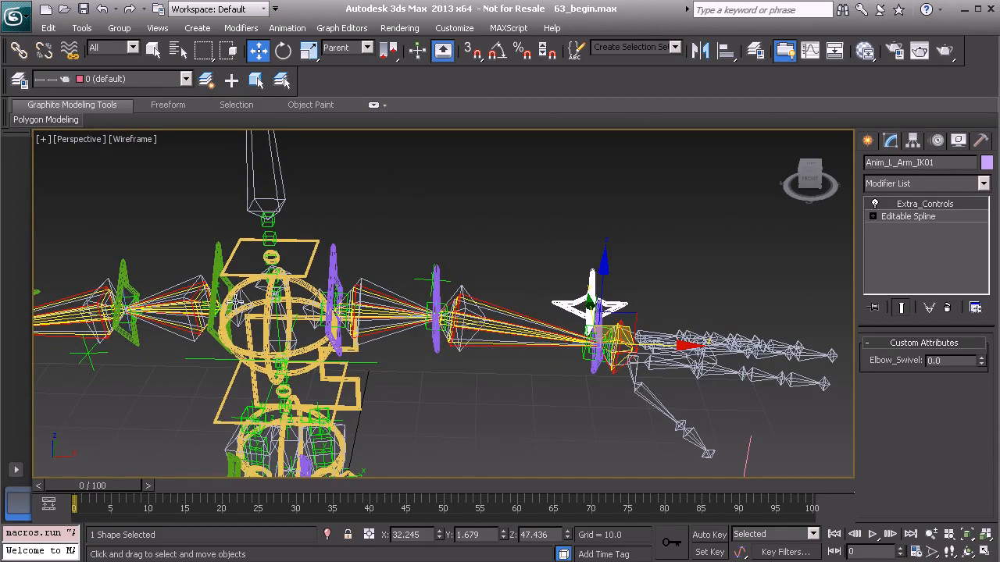